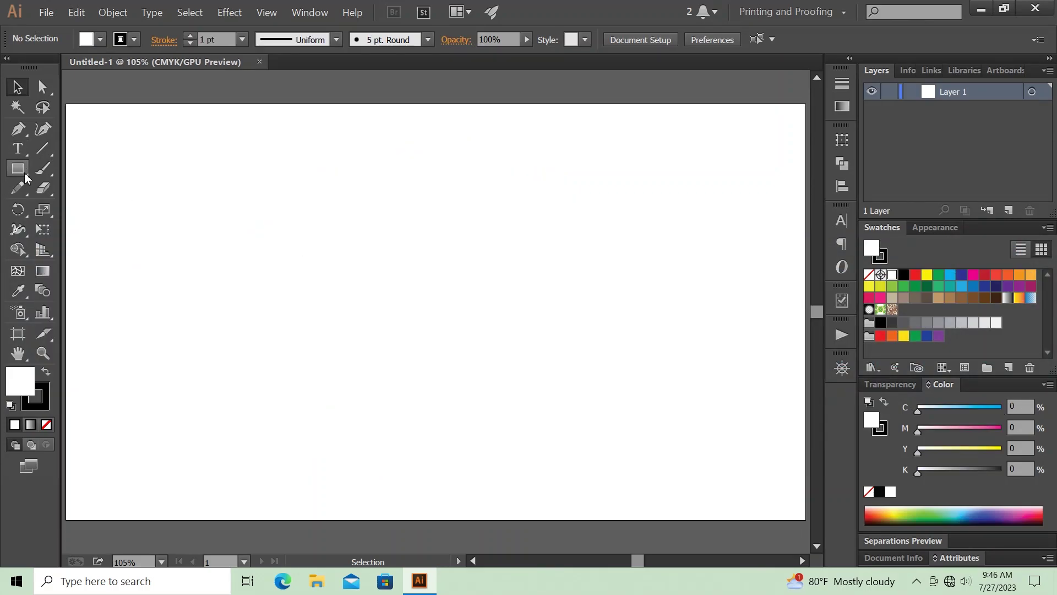
- Draw a large circle with the Ellipse Tool and nudge it slightly left on the artboard
left_click(21, 174)
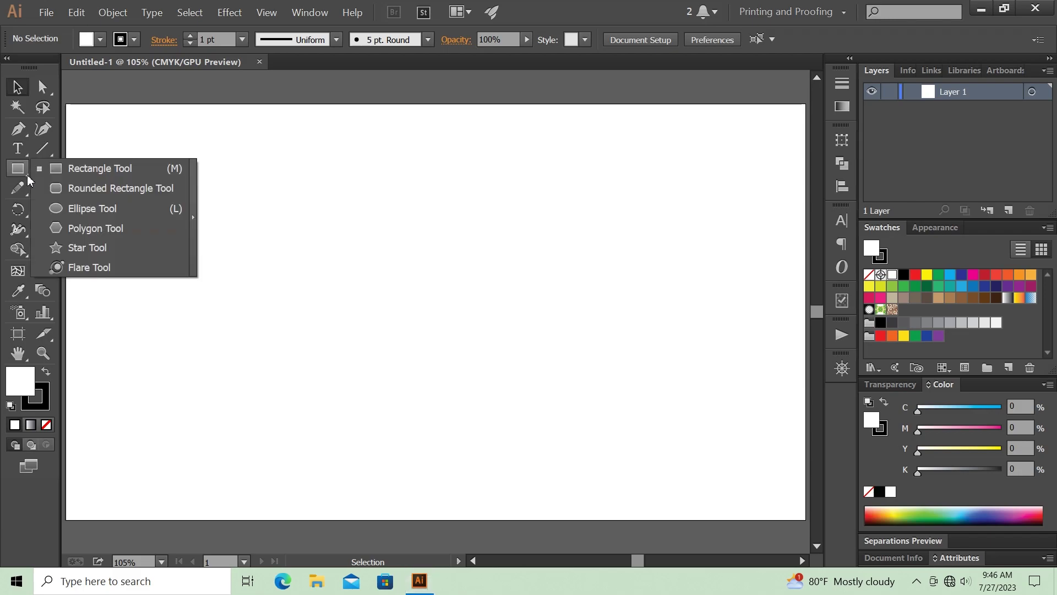
left_click(118, 211)
left_click_drag(303, 160, 643, 501)
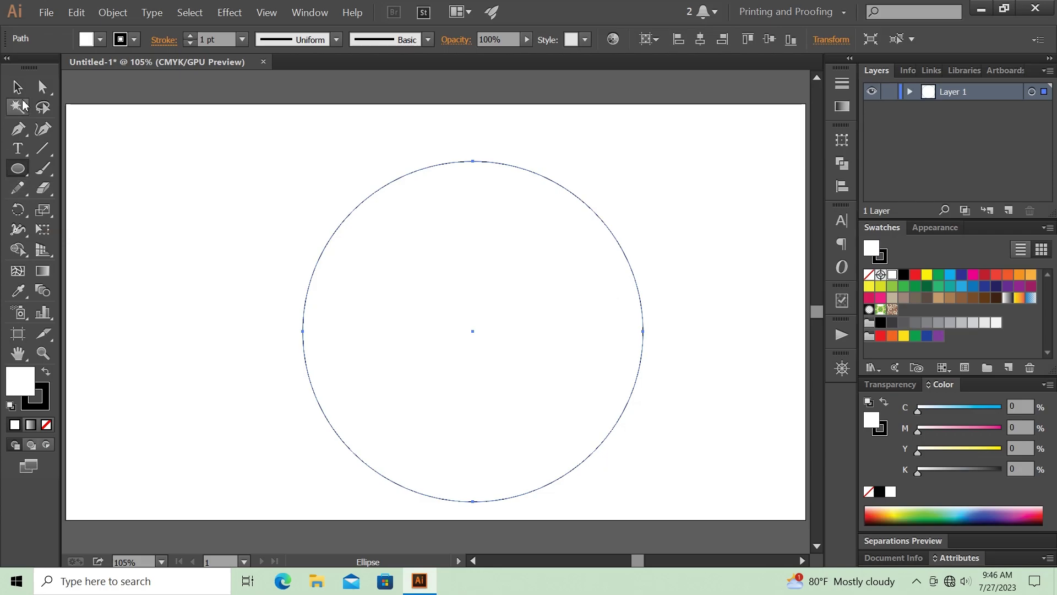
left_click(17, 87)
left_click(427, 299)
left_click_drag(448, 310, 439, 308)
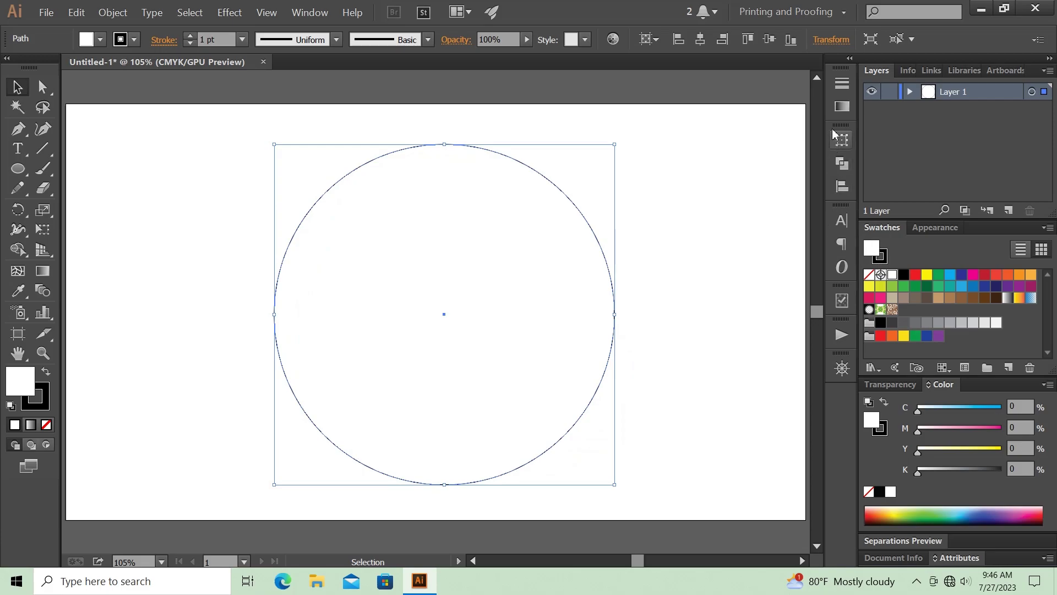
- Give the circle a radial gradient fill
left_click(839, 109)
left_click(699, 185)
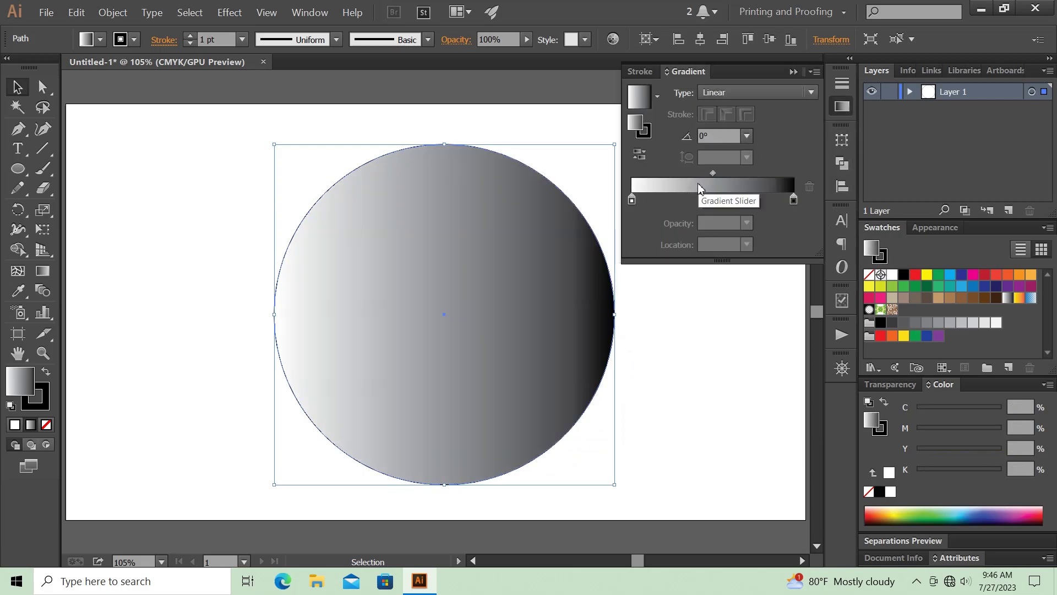
left_click(751, 90)
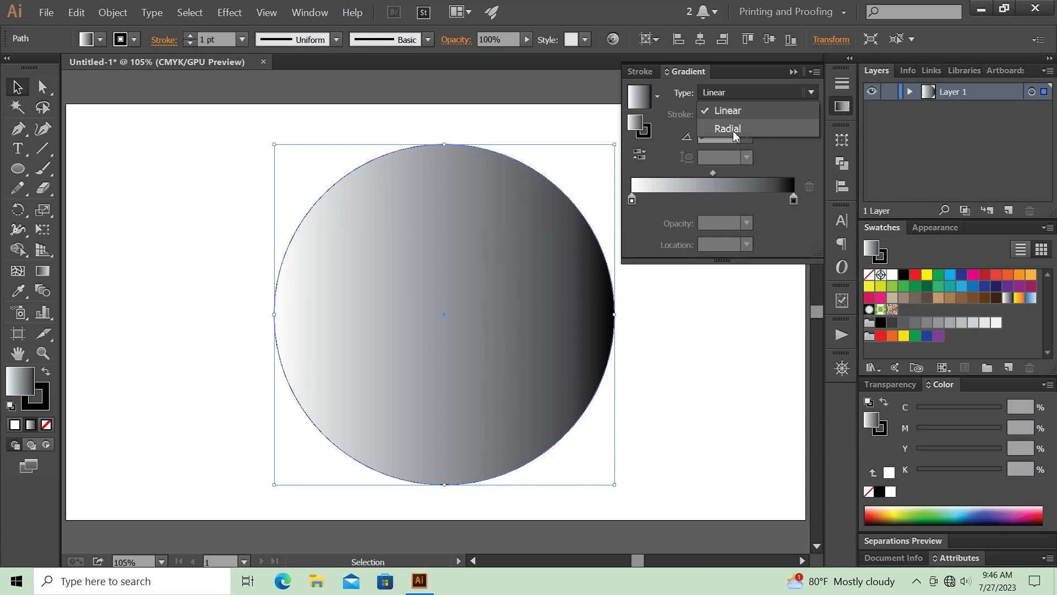
left_click(728, 128)
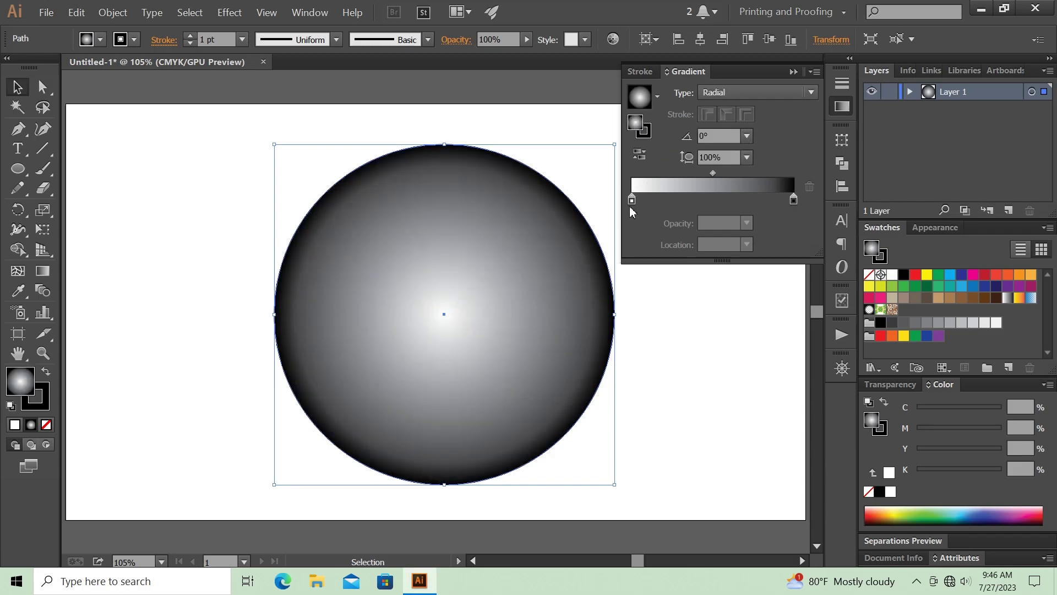
- Color the gradient's centre stop red and its outer stop pure blue from the swatches
double_click(632, 198)
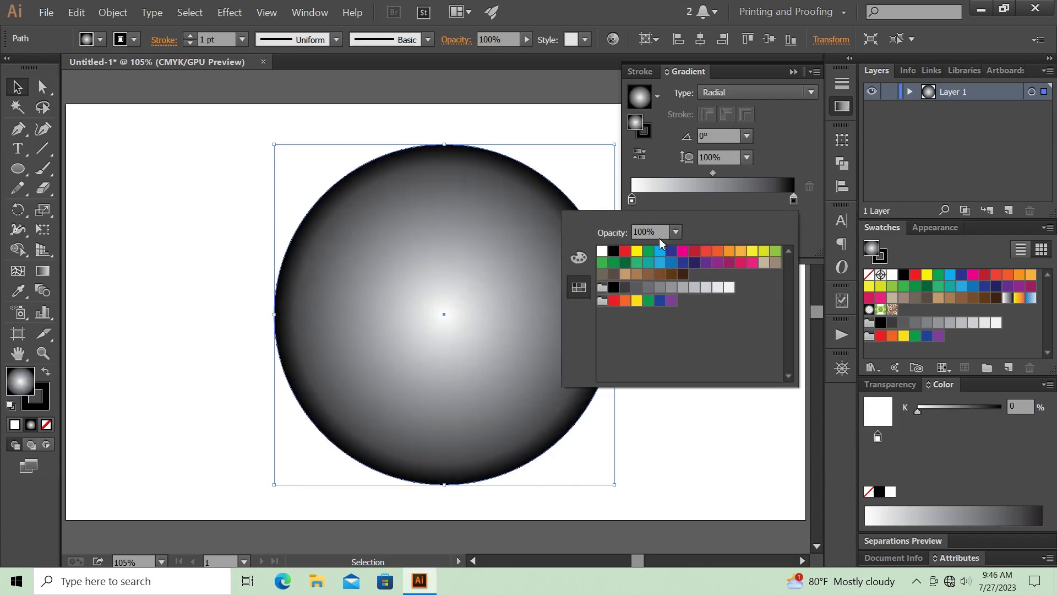
left_click(706, 251)
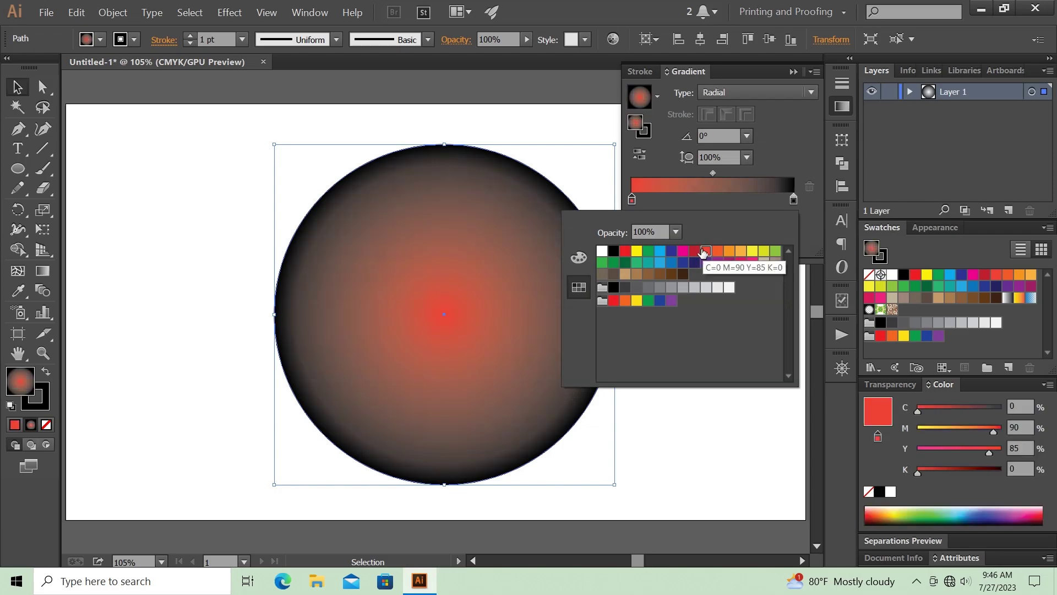
double_click(793, 199)
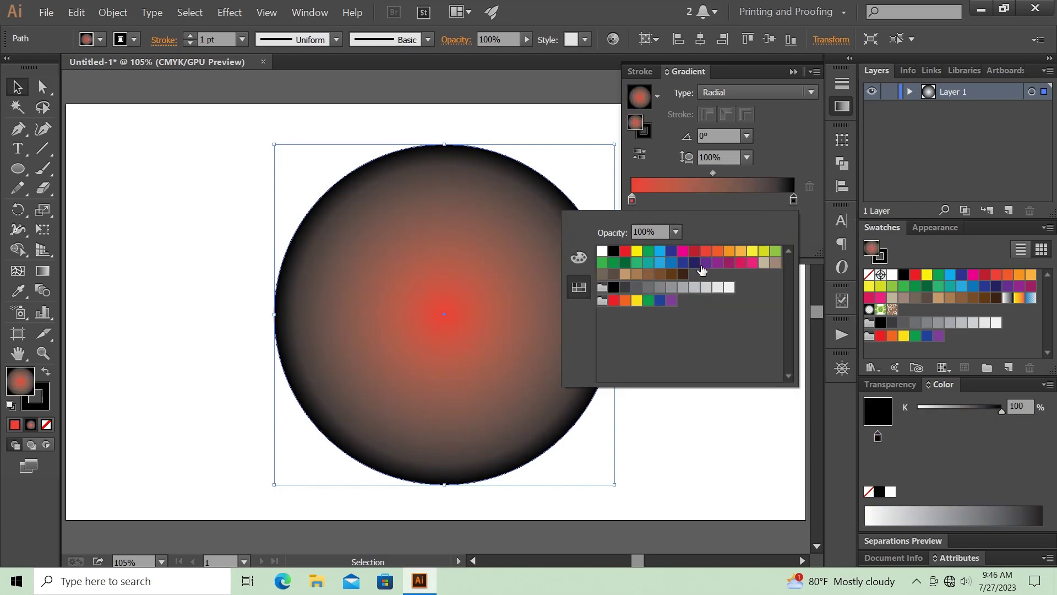
left_click(683, 262)
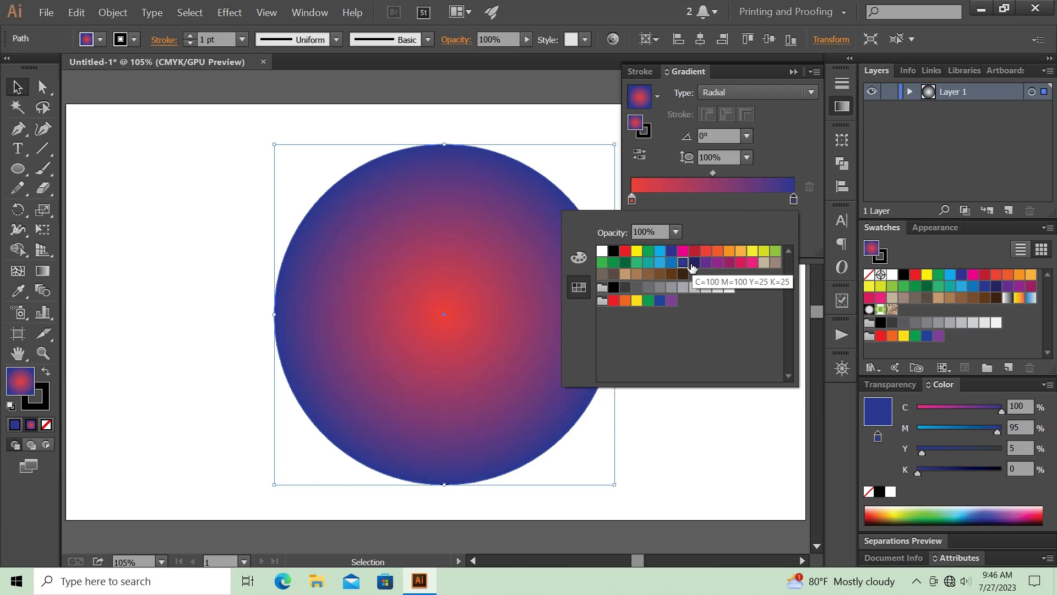
left_click(693, 263)
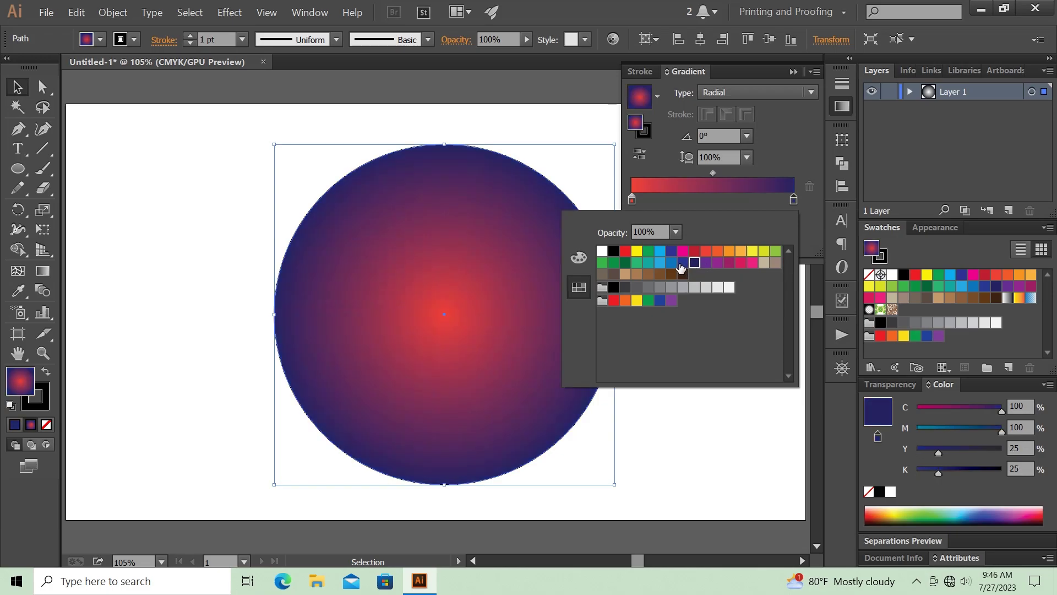
left_click(683, 263)
left_click(671, 252)
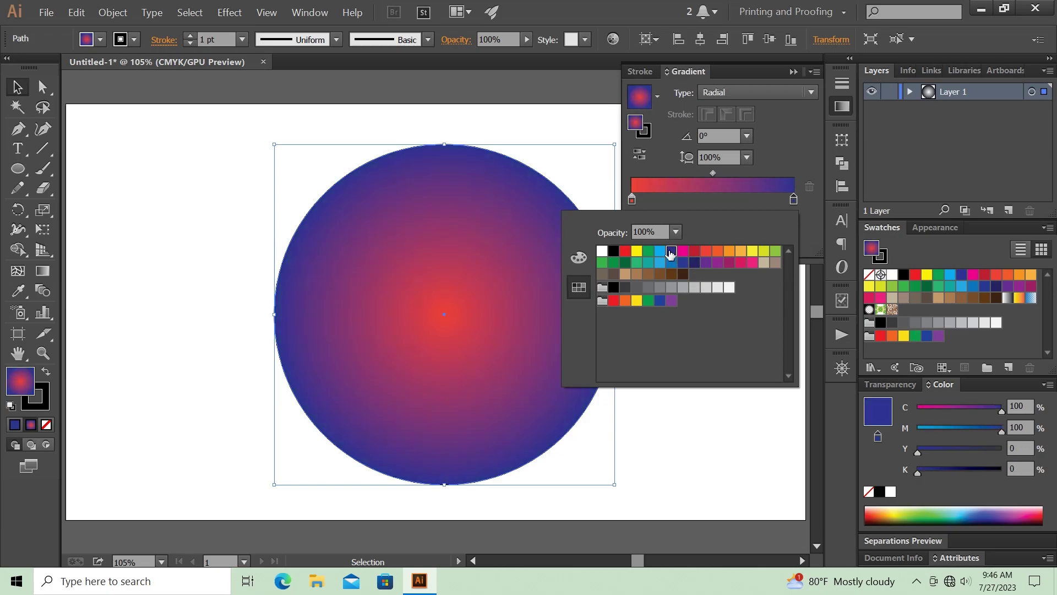
left_click(815, 229)
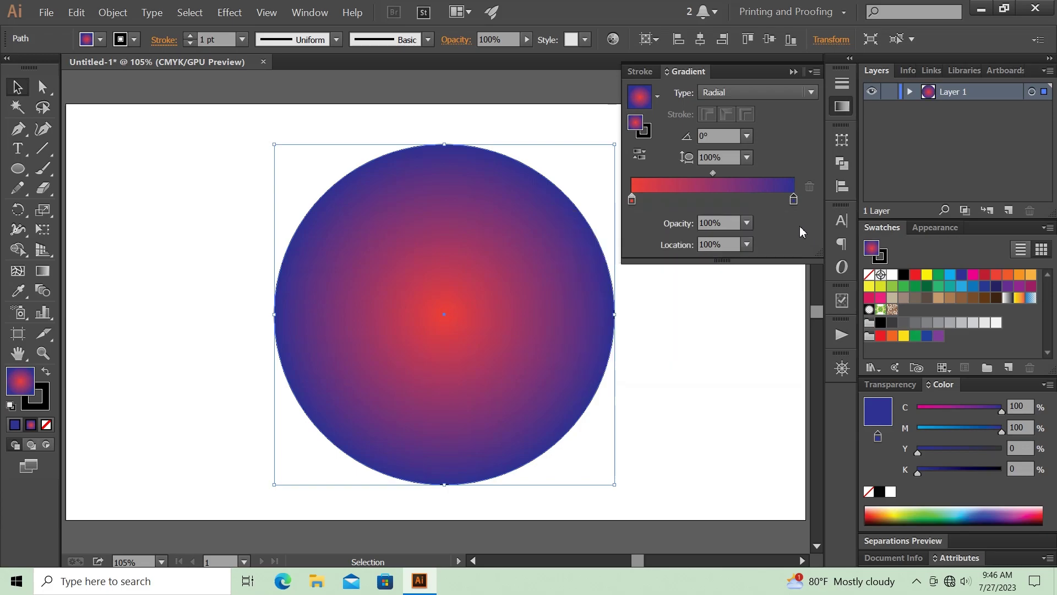
- Set the circle's stroke to None and deselect it
left_click(794, 71)
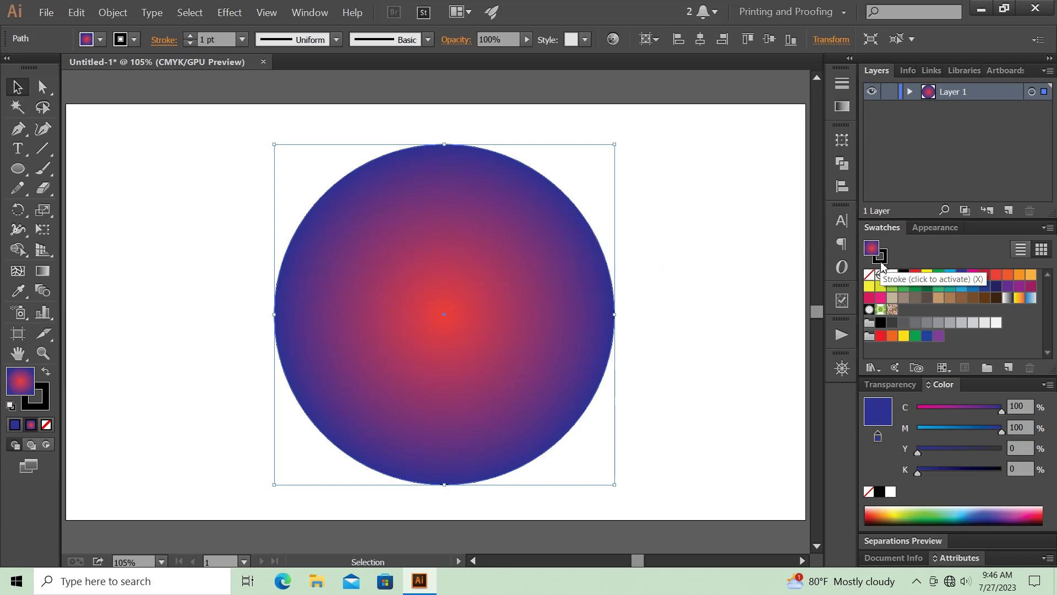
left_click(881, 259)
left_click(869, 275)
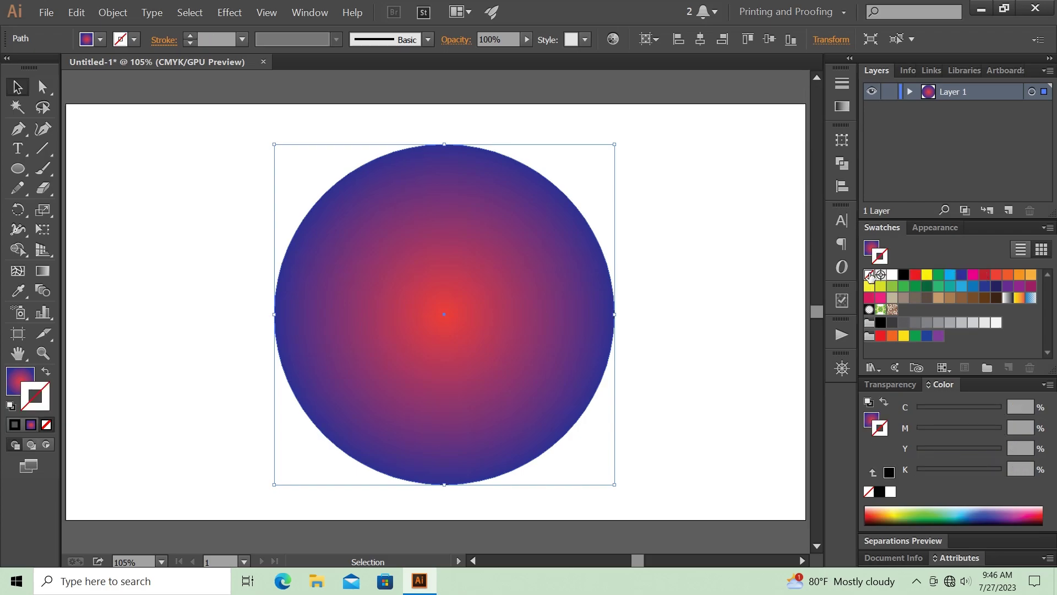
left_click(780, 233)
- Apply a Zig Zag effect with Size 20 pt, 3 ridges and Smooth points
left_click(517, 354)
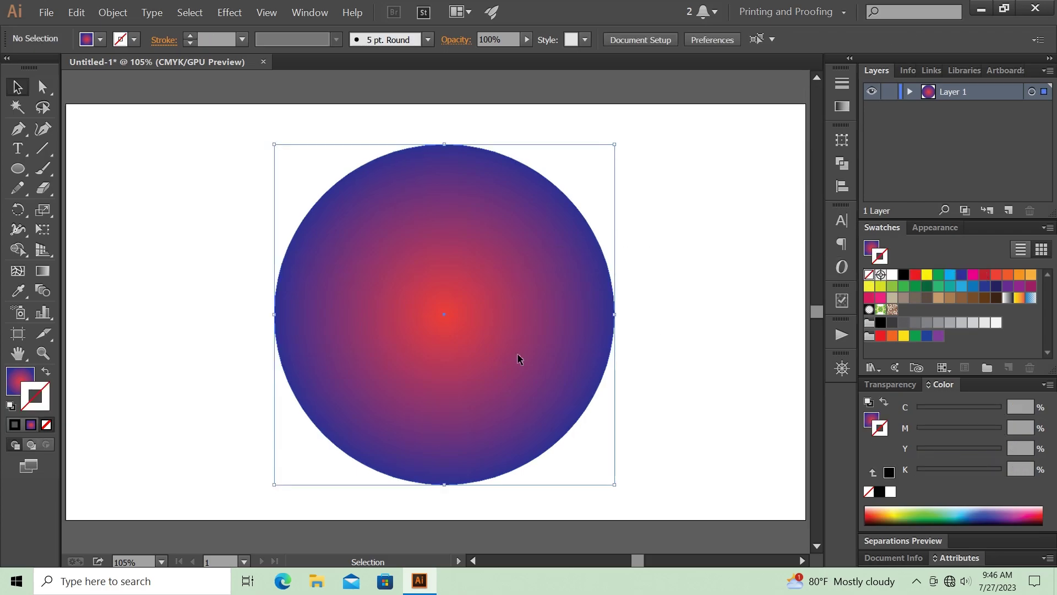
left_click(229, 12)
mouse_move(266, 135)
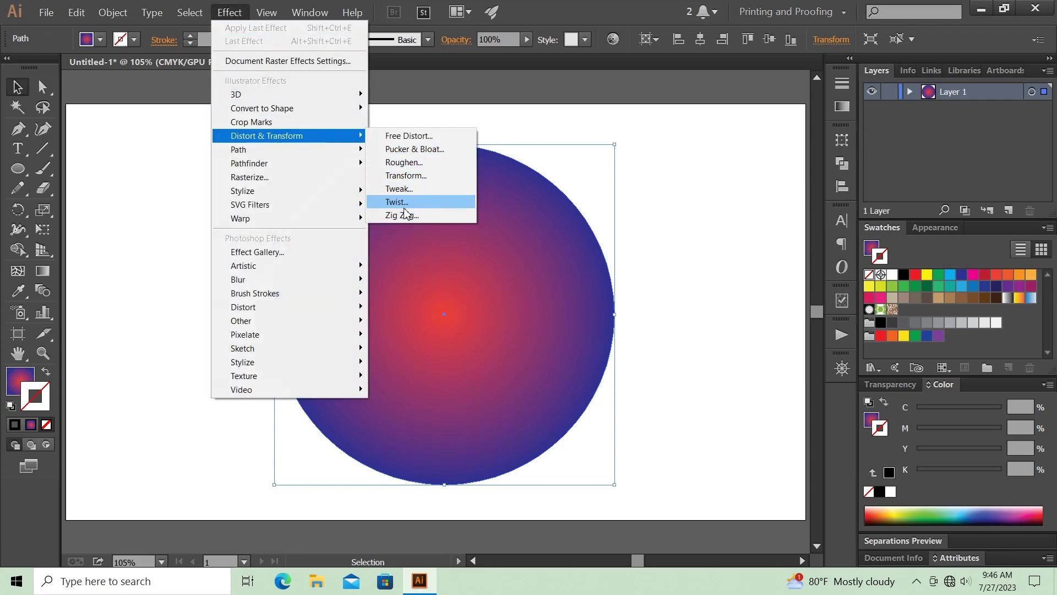
left_click(415, 216)
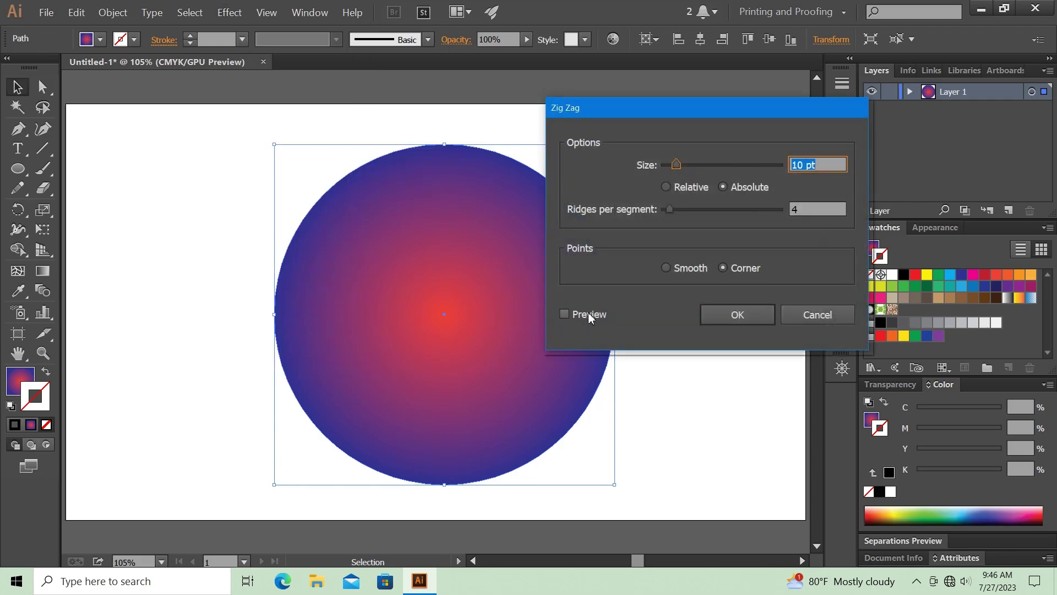
left_click(588, 312)
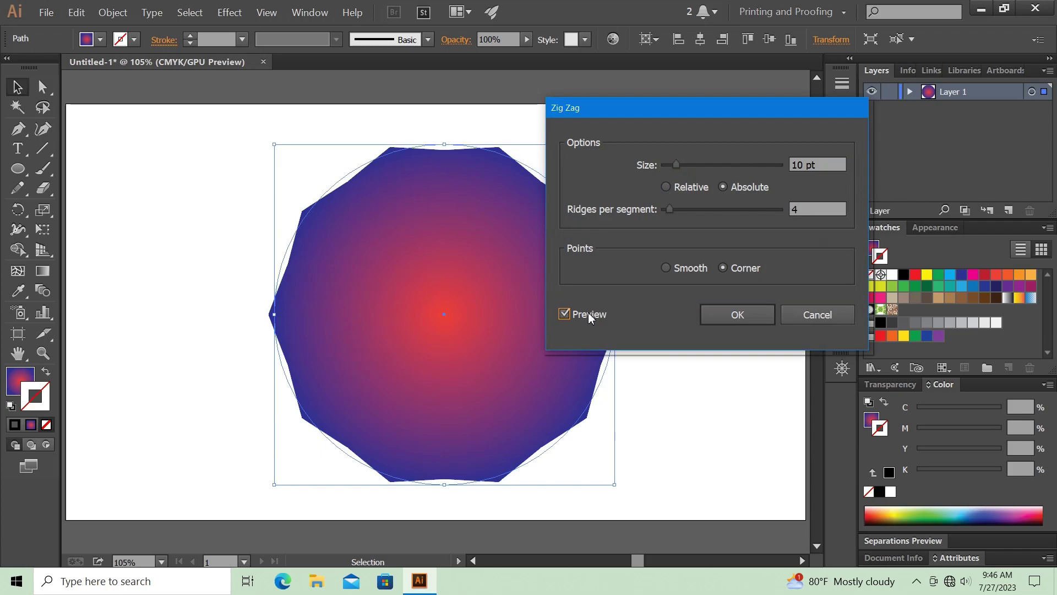
double_click(802, 161)
type("20")
key("Tab")
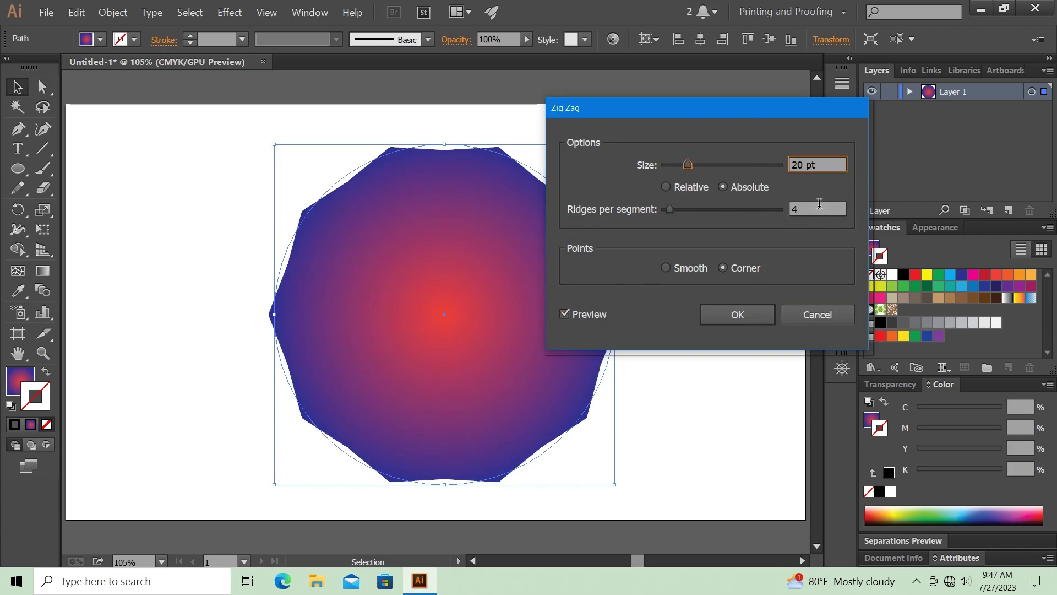
type("3")
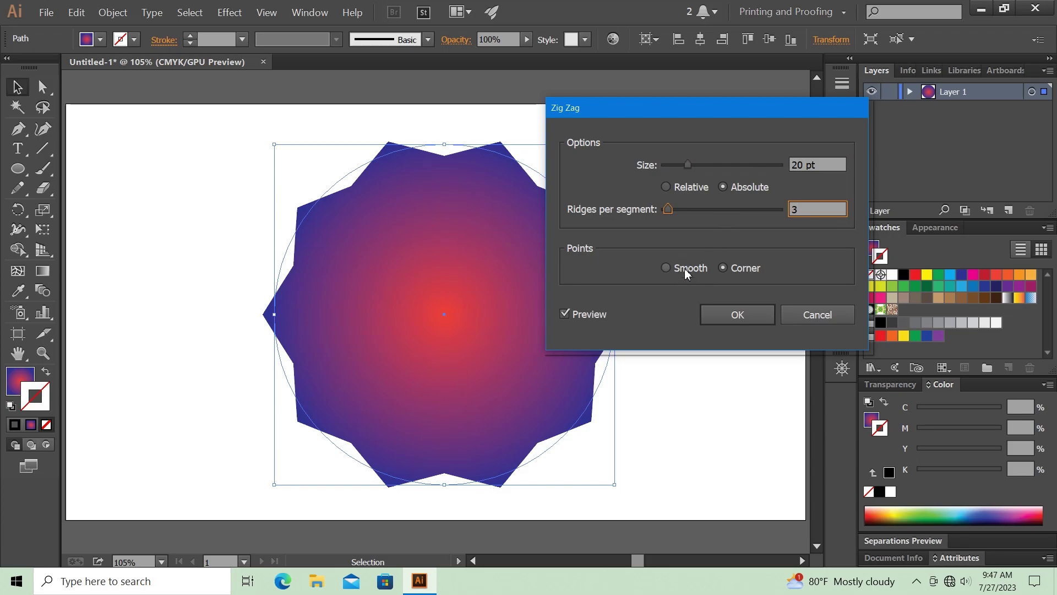
left_click(684, 268)
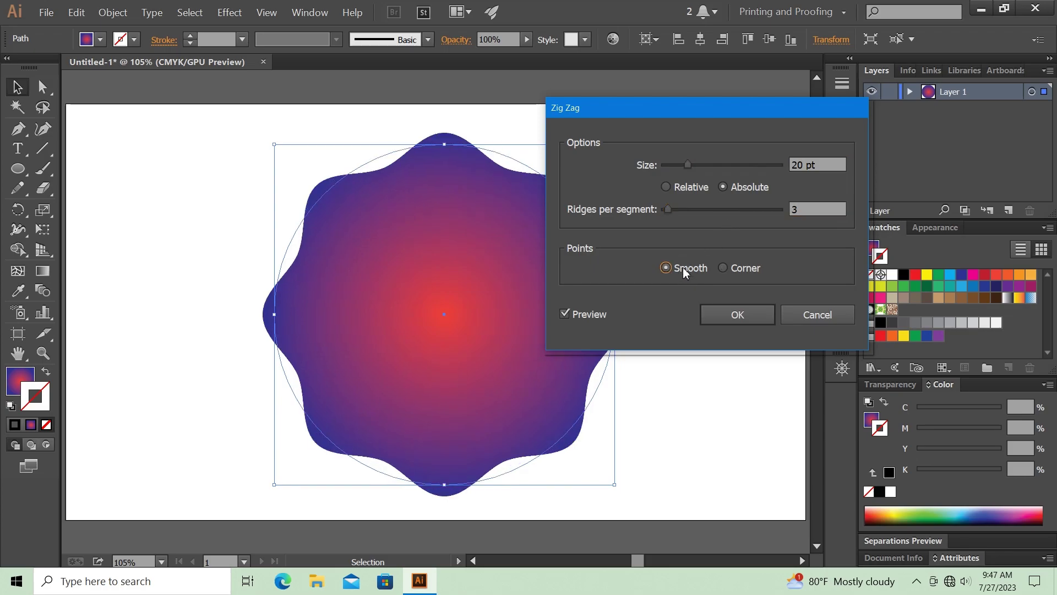
left_click(737, 316)
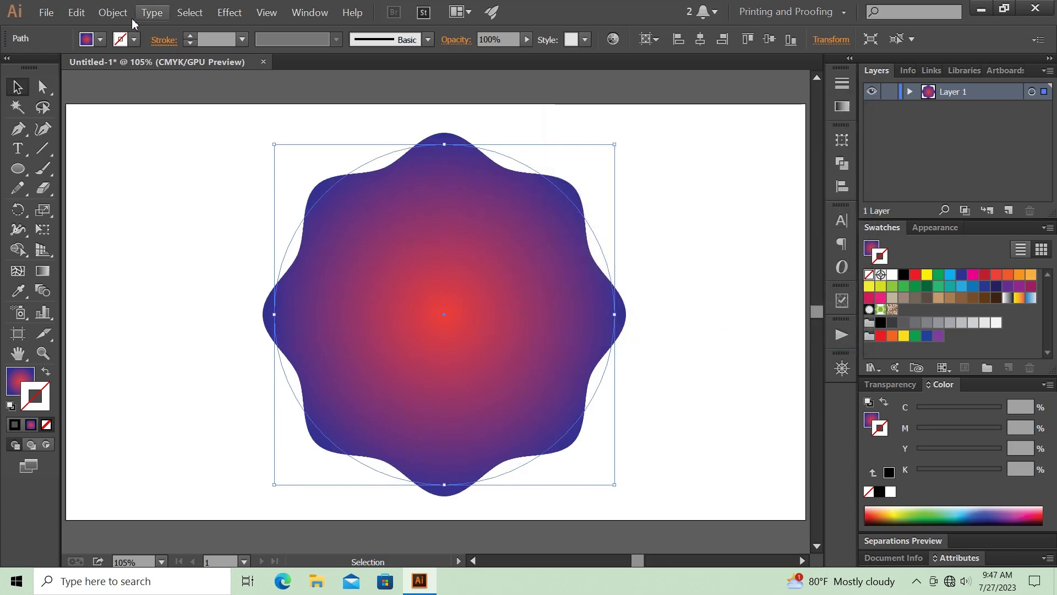
- Expand the wavy effect into editable paths and copy the shape
left_click(113, 12)
left_click(159, 155)
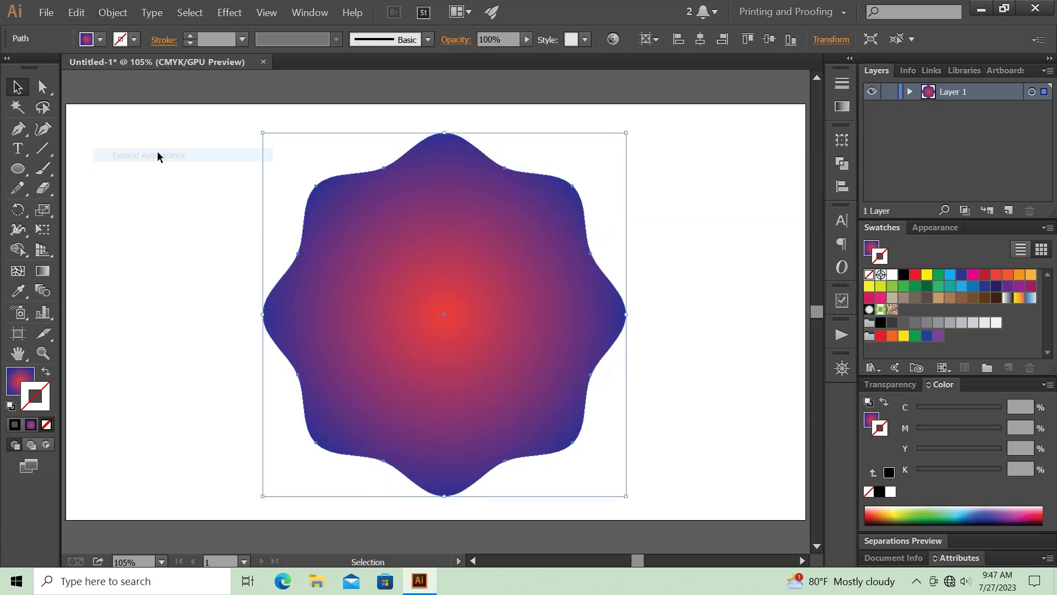
left_click(113, 13)
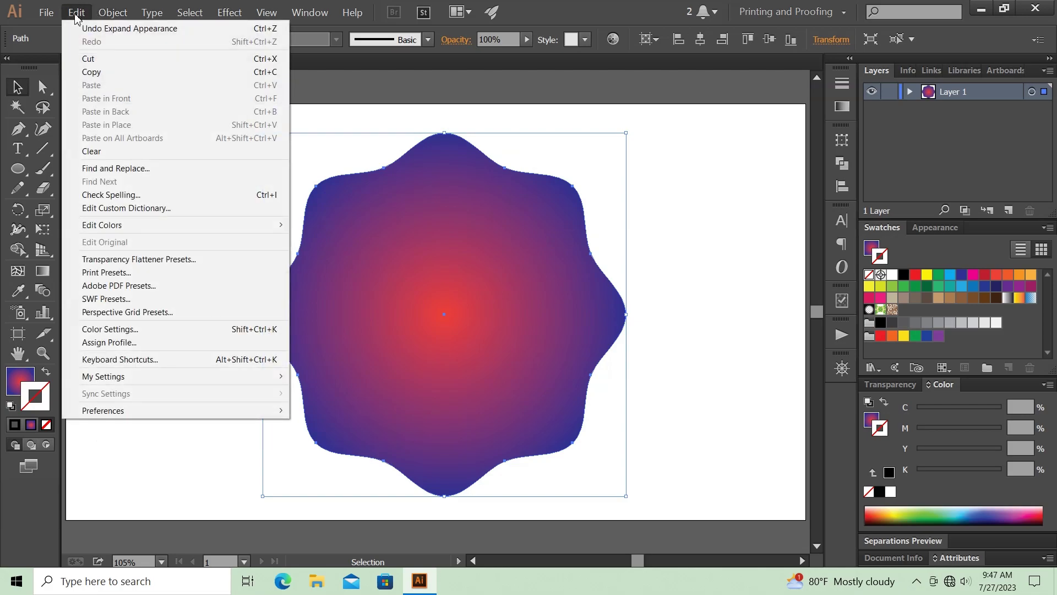
left_click(114, 74)
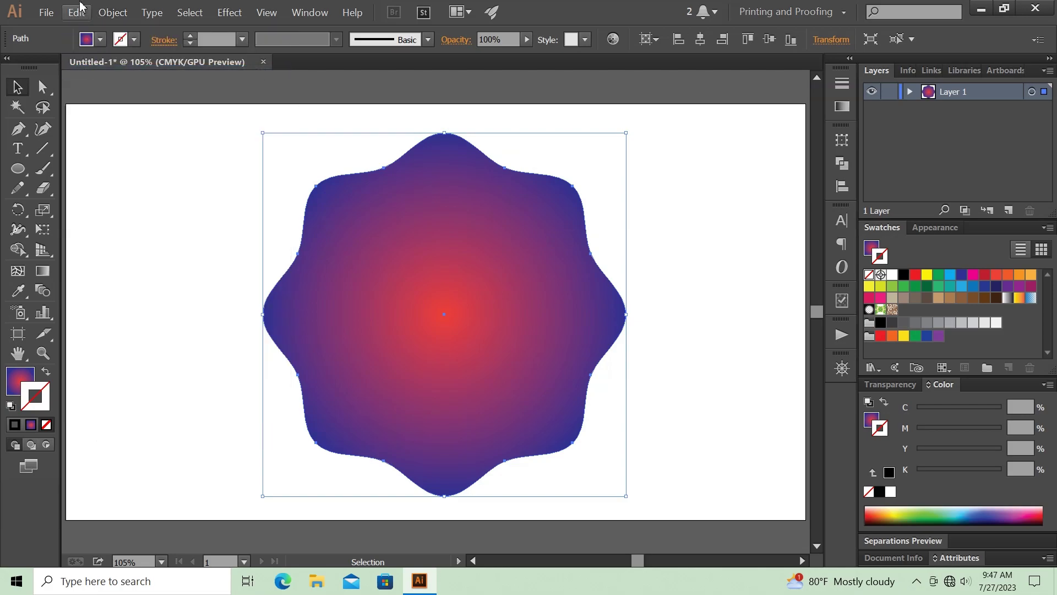
- Paste the copy in front, shrink it to a tiny centre shape, and select both shapes
left_click(82, 13)
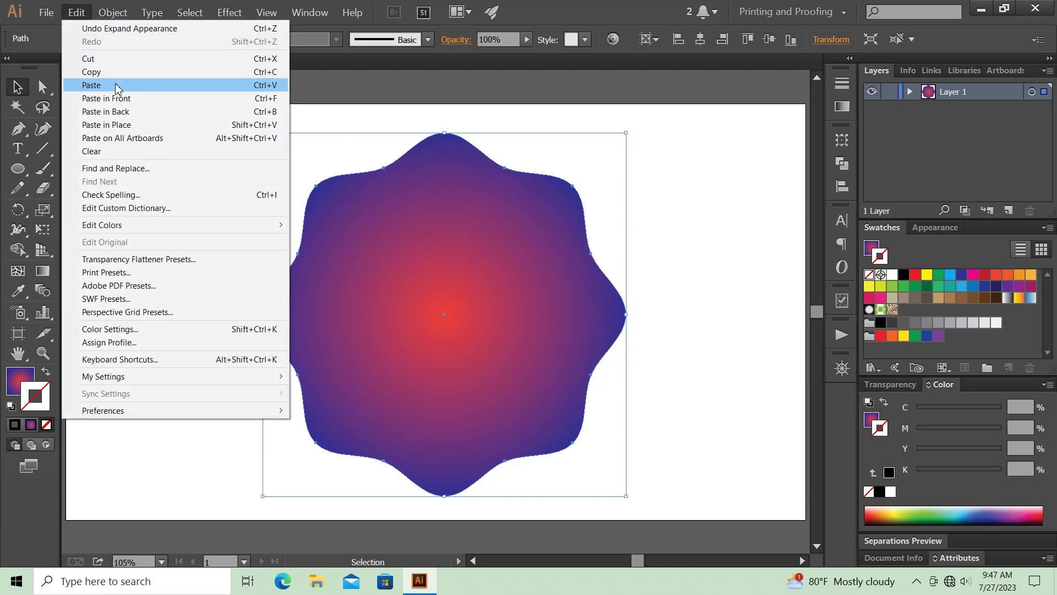
left_click(137, 99)
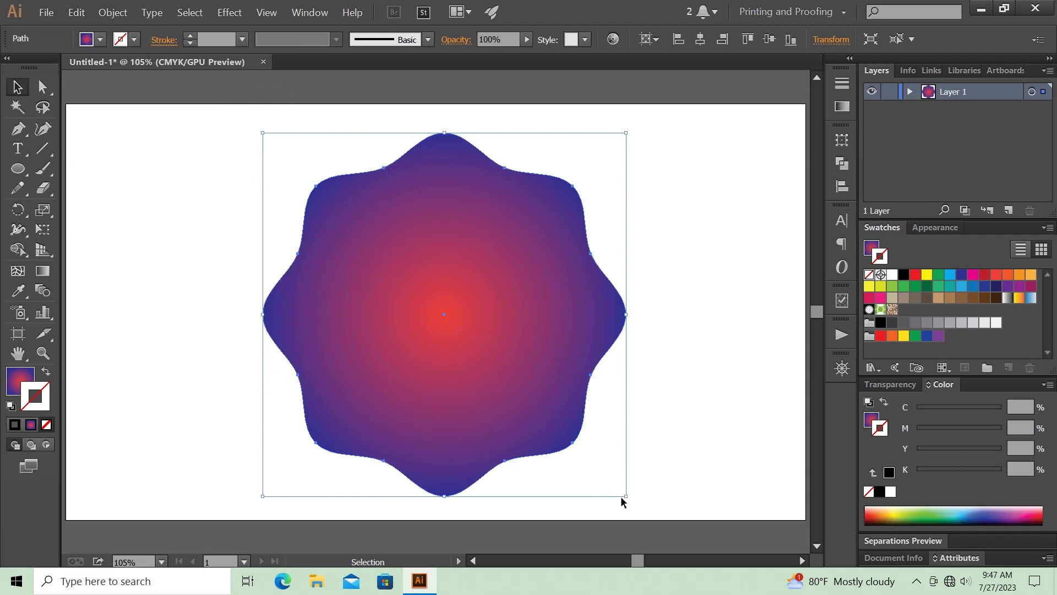
mouse_move(626, 496)
left_mouse_down()
mouse_move(559, 408)
mouse_move(468, 328)
left_mouse_up()
left_click_drag(244, 190, 512, 379)
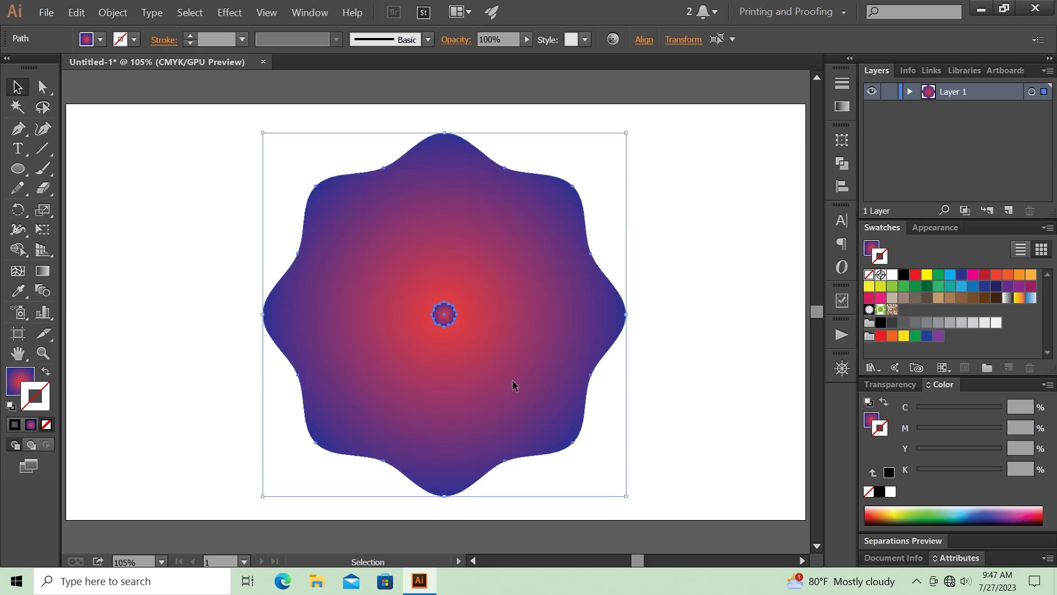
- Make a blend between the two shapes and set its spacing to 10 specified steps
left_click(113, 12)
mouse_move(123, 295)
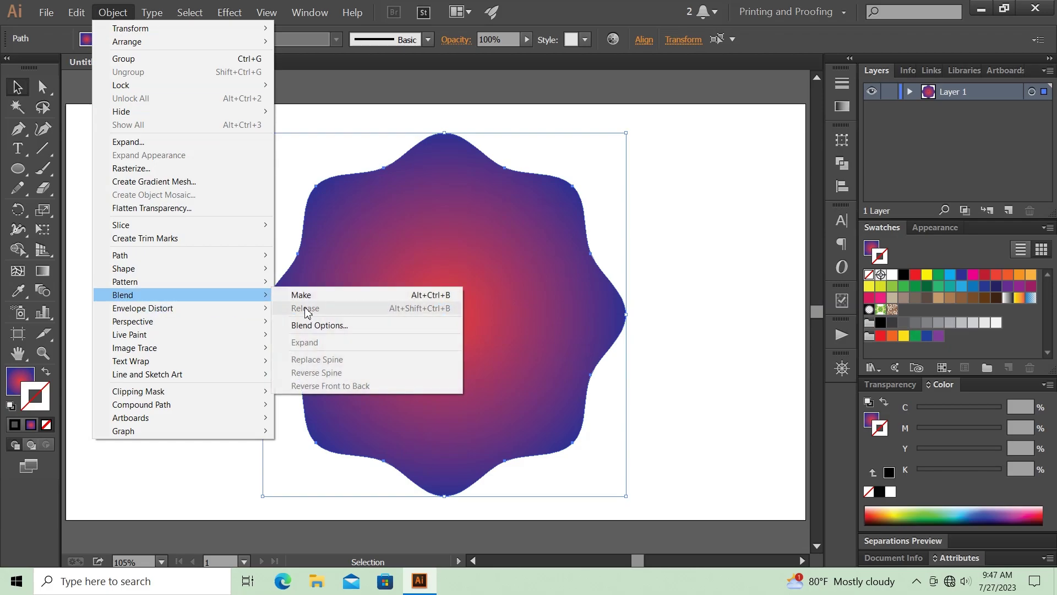
left_click(321, 296)
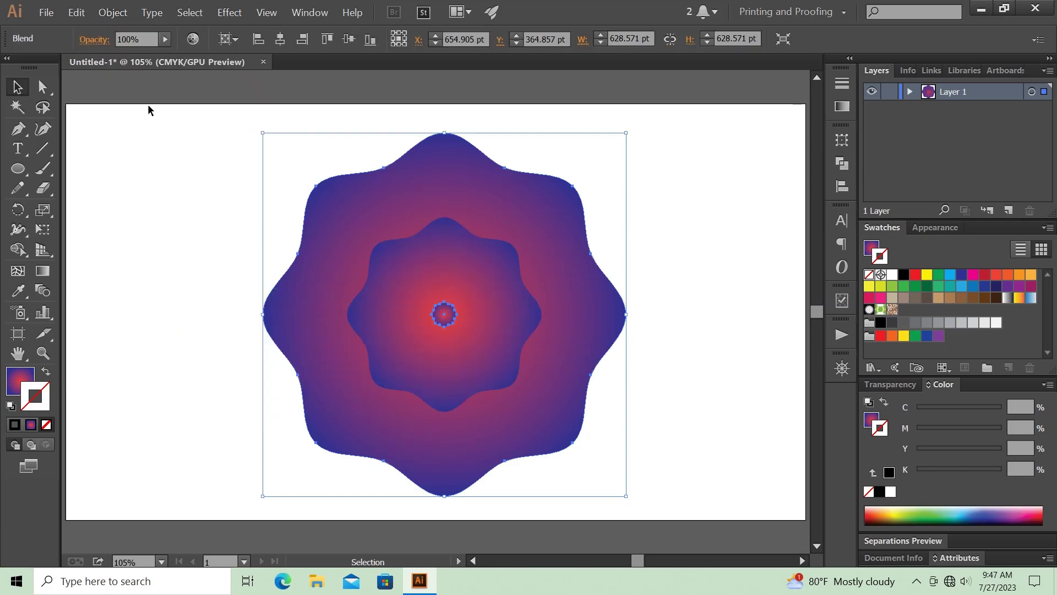
left_click(113, 12)
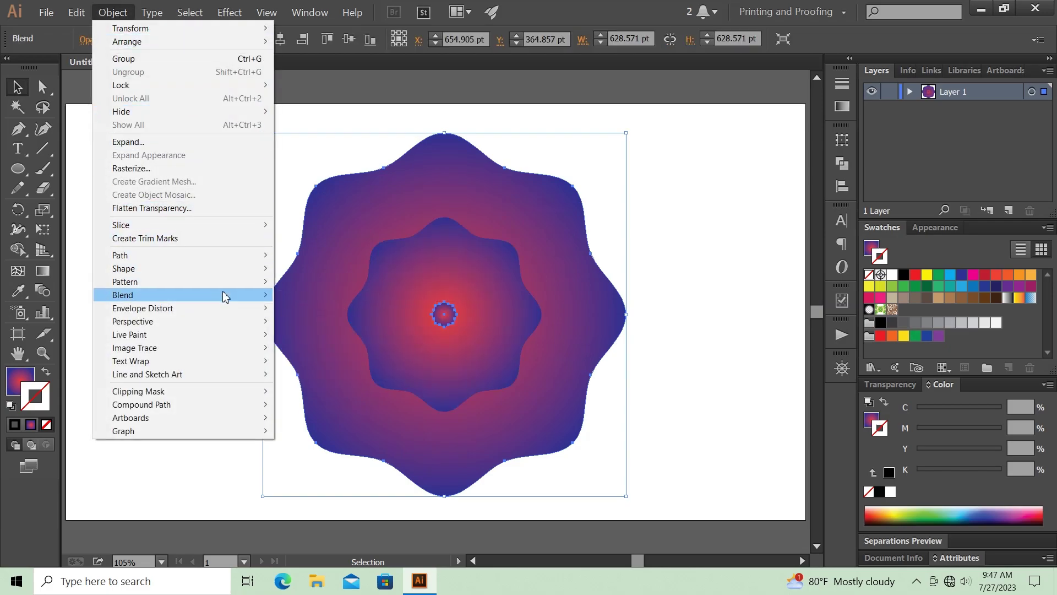
mouse_move(122, 295)
left_click(330, 325)
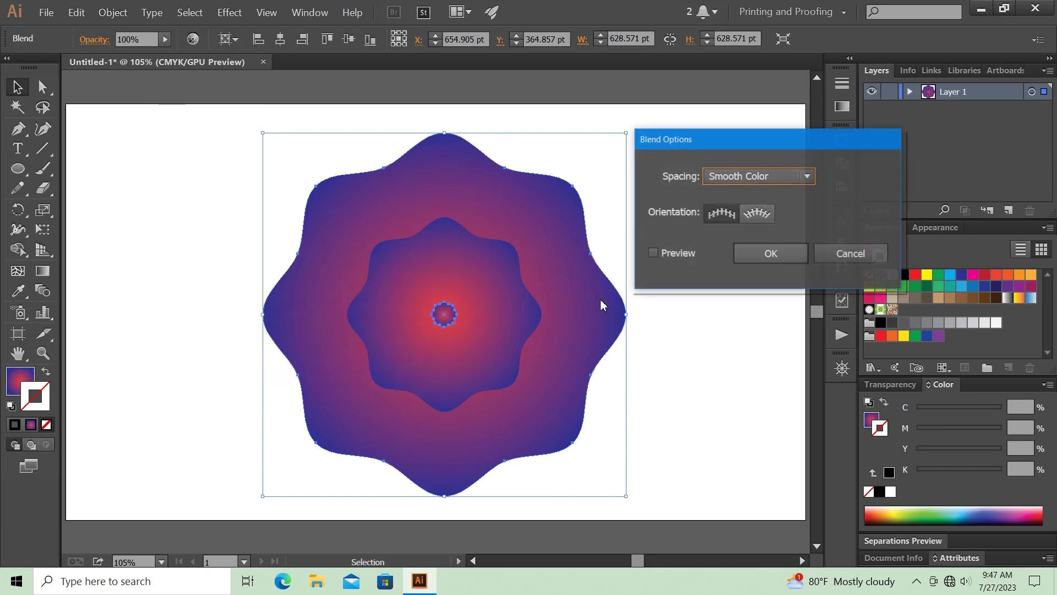
left_click(663, 254)
left_click(750, 178)
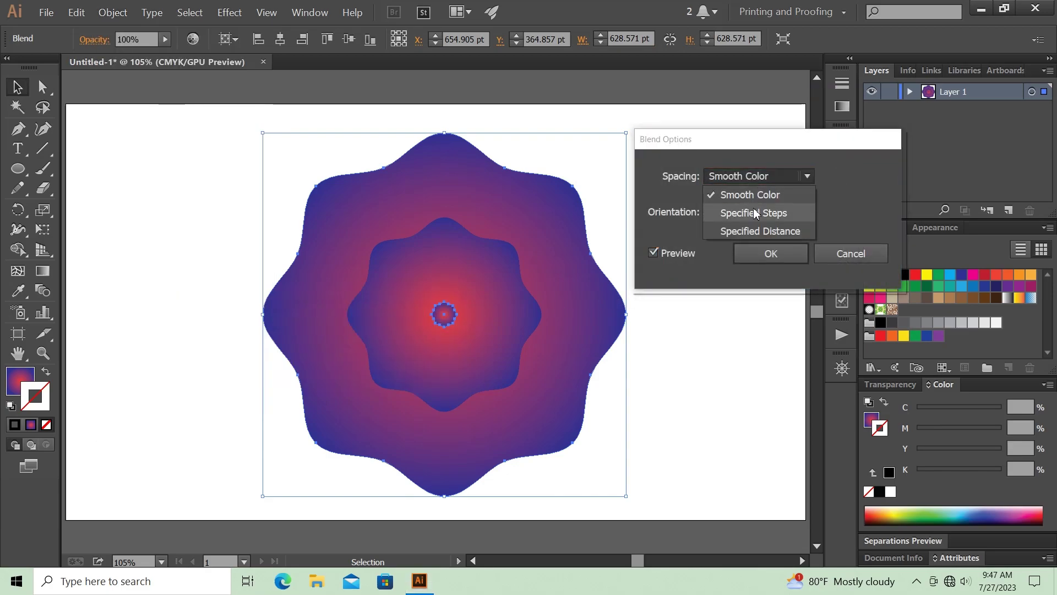
left_click(756, 213)
type("10")
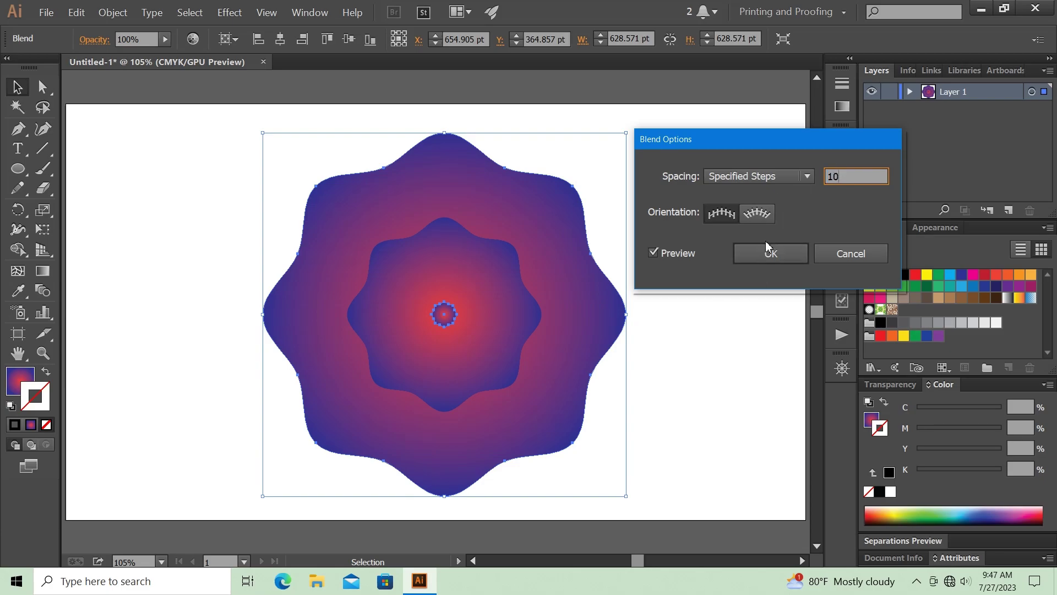
left_click(772, 256)
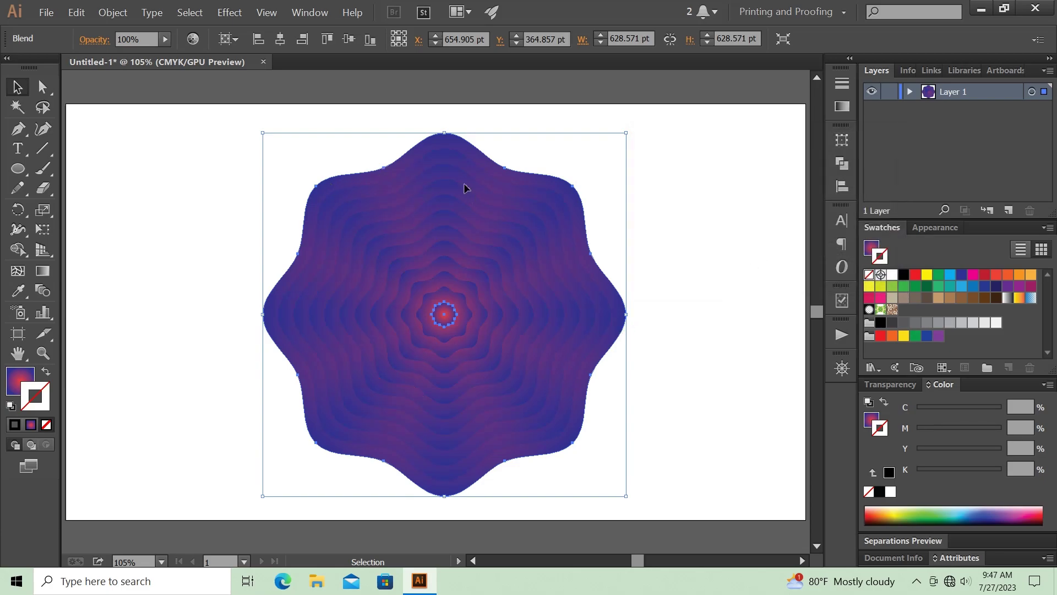
- Apply the Pathfinder Exclude effect to the blend
left_click(232, 16)
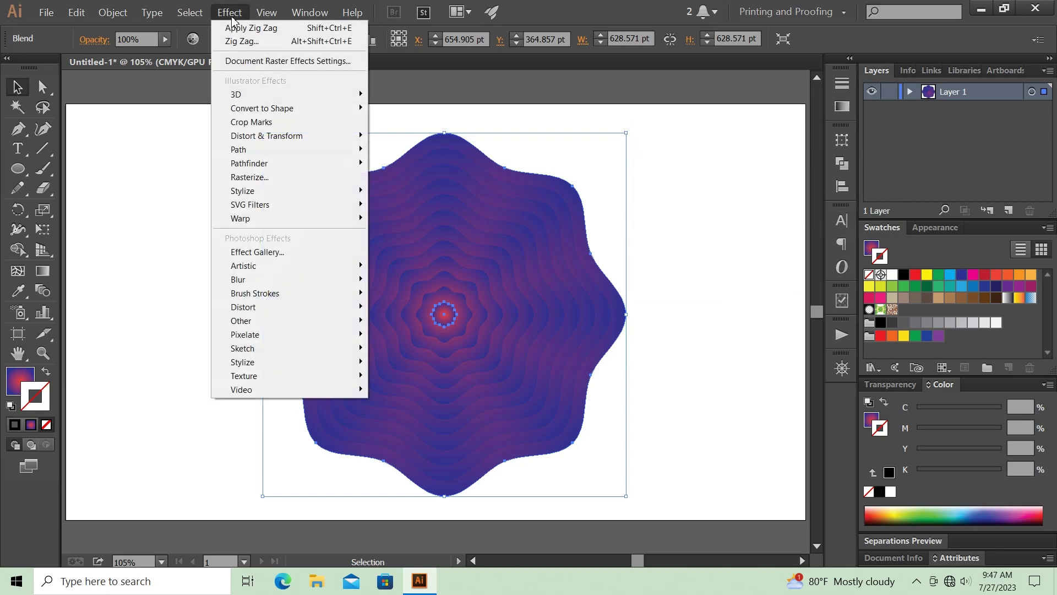
mouse_move(248, 163)
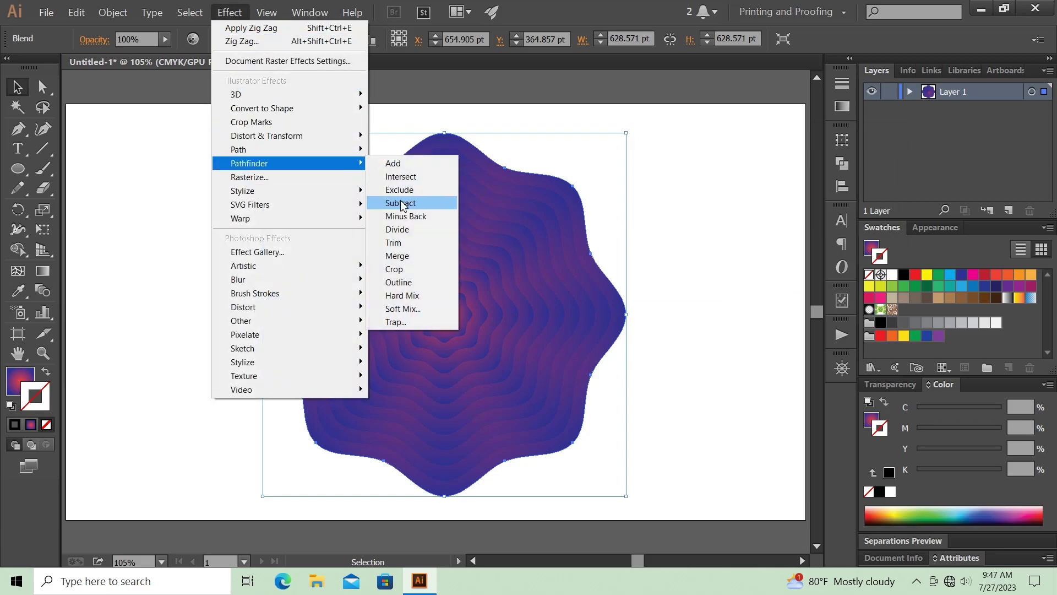
left_click(408, 194)
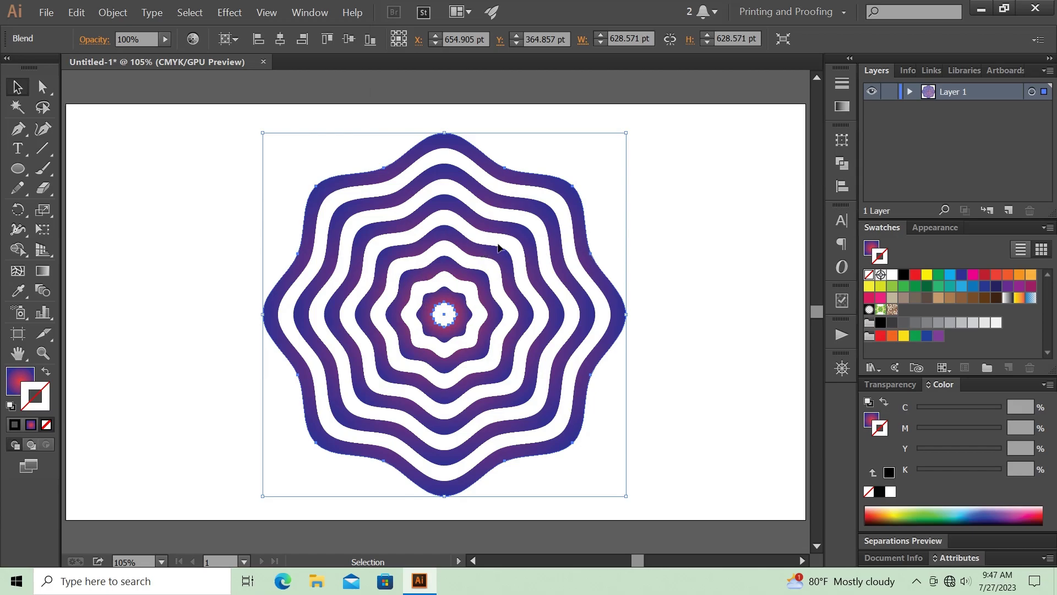
- Drag the radial gradient's red stop to about 74% location and reselect the rings
left_click(842, 108)
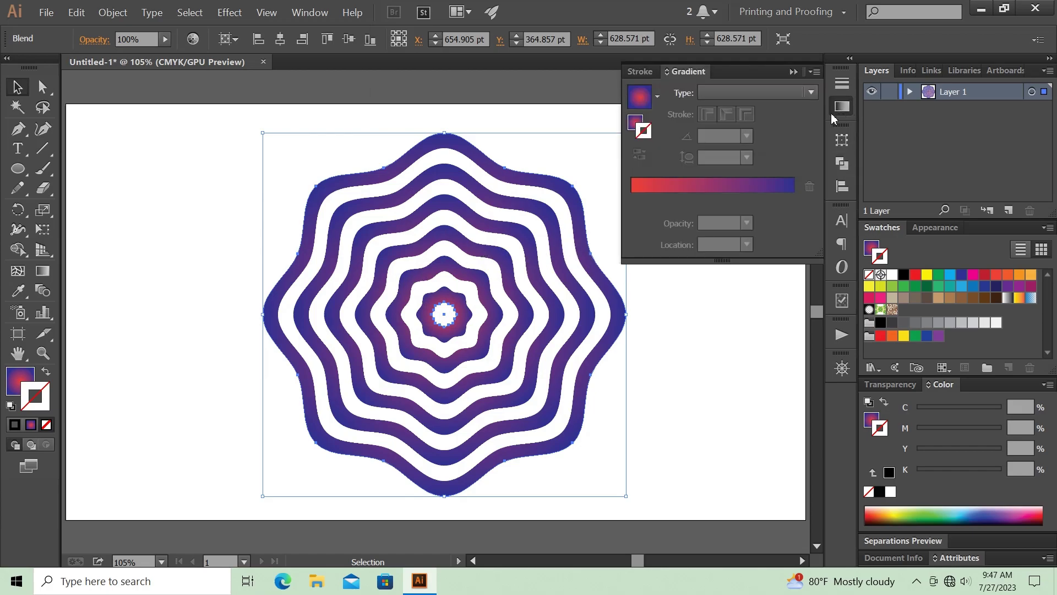
left_click(639, 128)
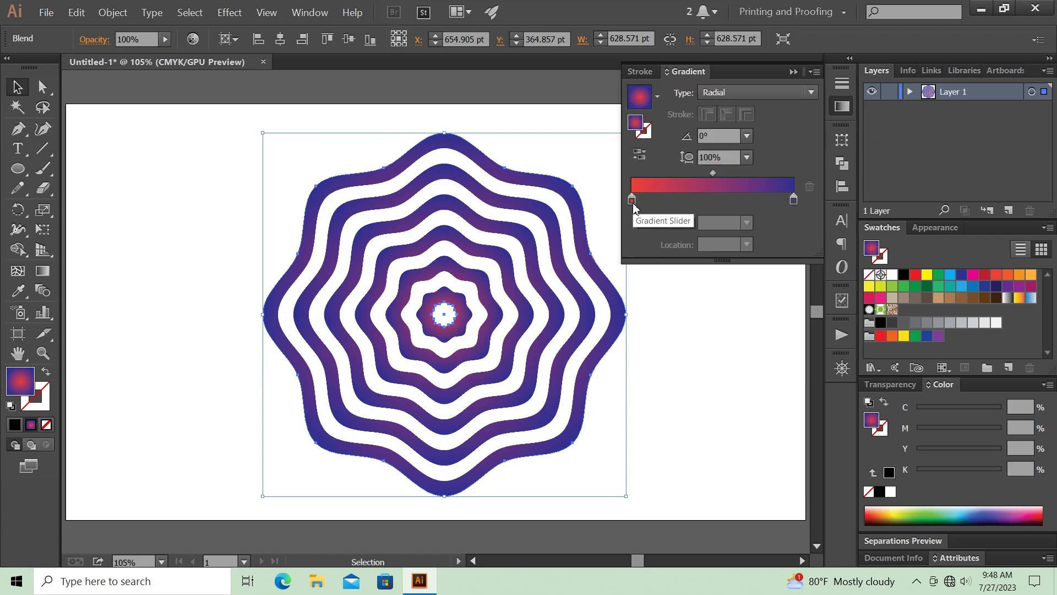
left_click(688, 199)
mouse_move(688, 201)
left_mouse_down()
mouse_move(773, 213)
mouse_move(761, 213)
left_mouse_up()
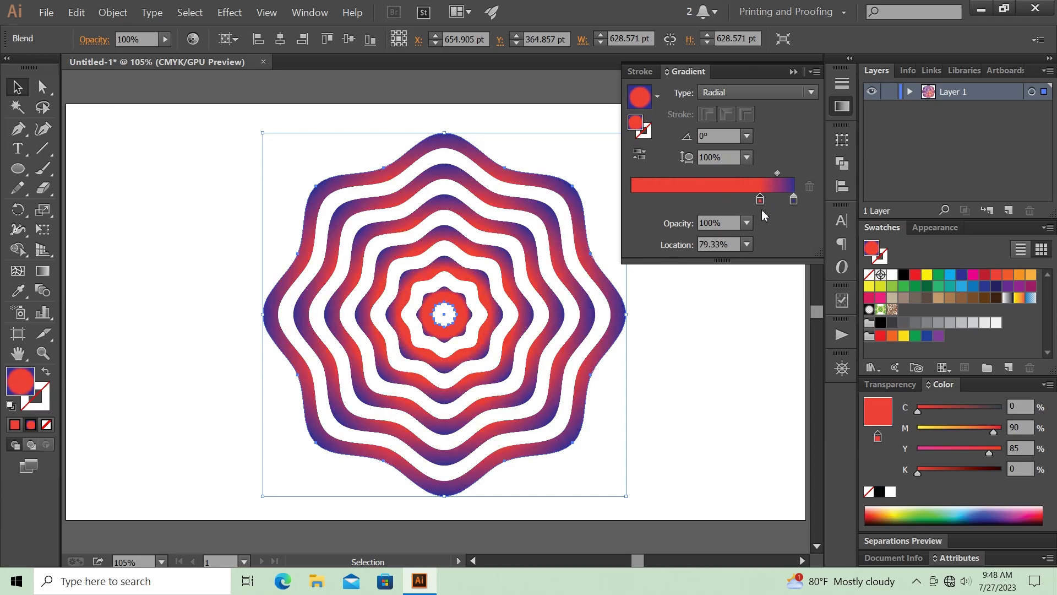
mouse_move(762, 216)
left_mouse_down()
mouse_move(754, 206)
mouse_move(790, 202)
left_mouse_up()
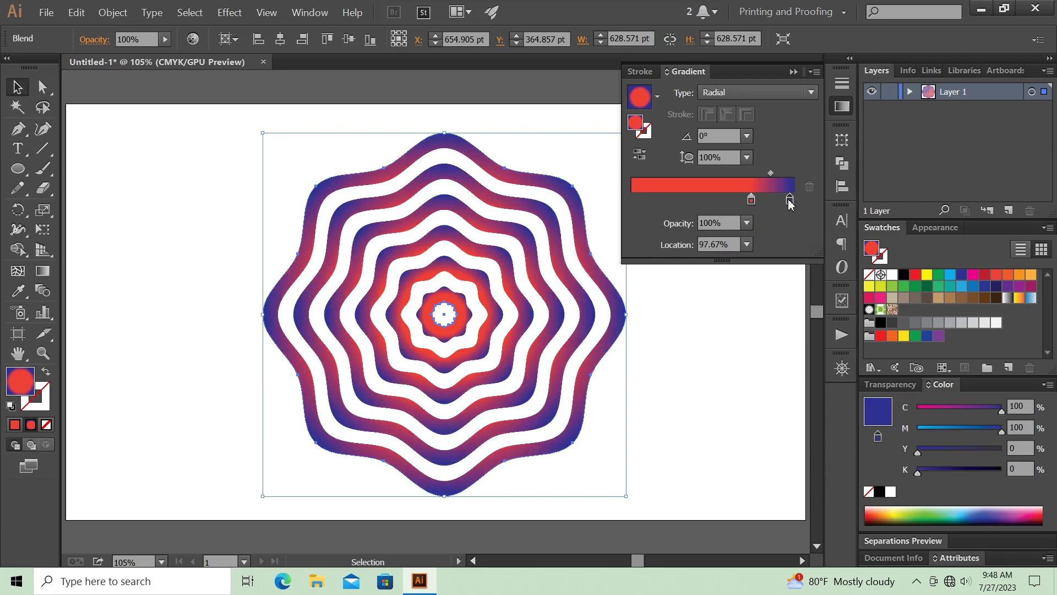
left_click(738, 310)
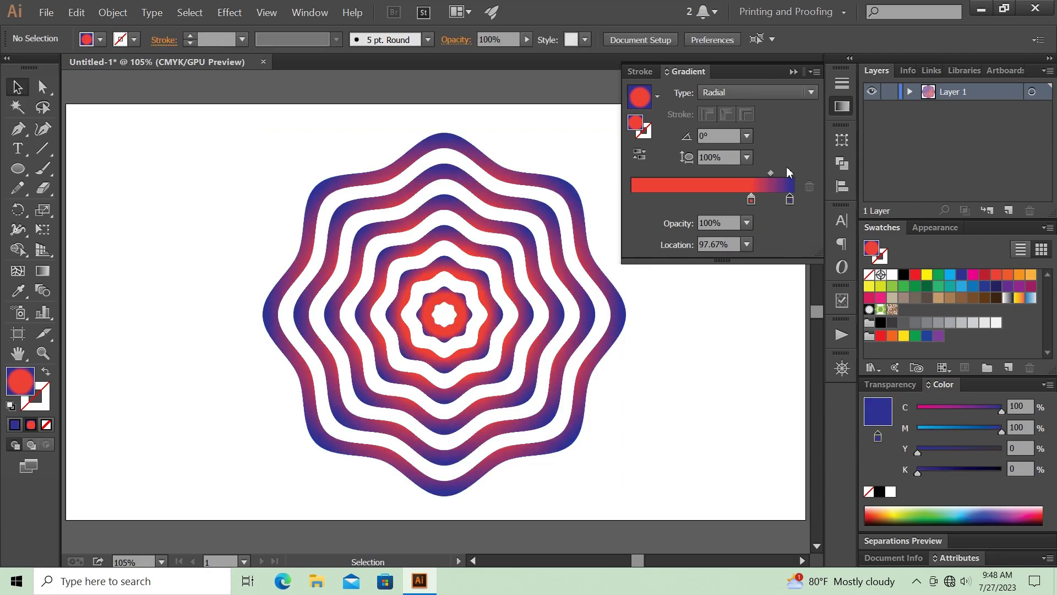
left_click(794, 71)
left_click(563, 285)
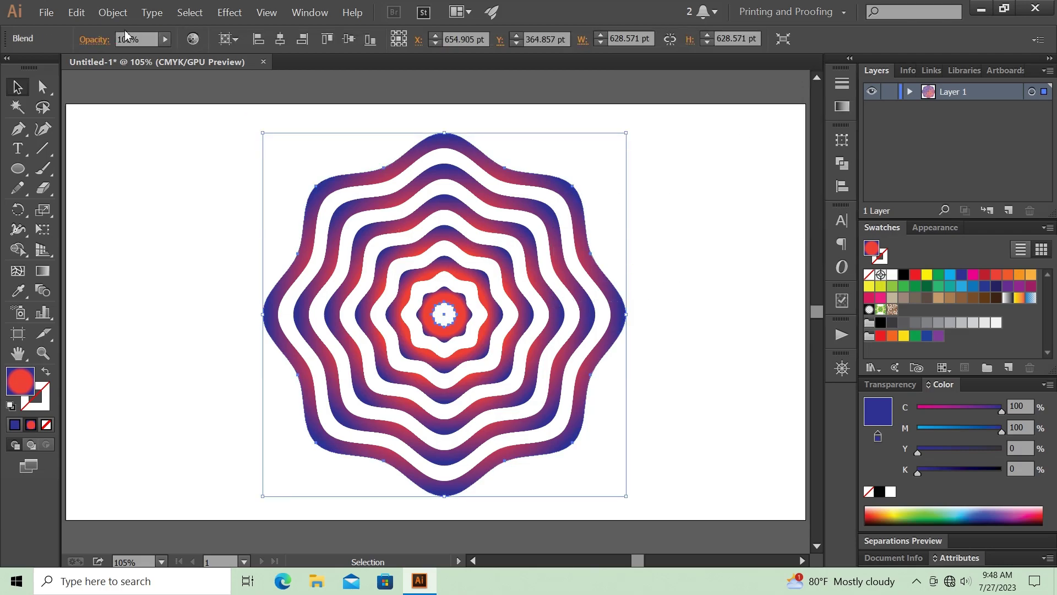
- Change the blend's Specified Steps from 10 to 13 in Blend Options
left_click(113, 13)
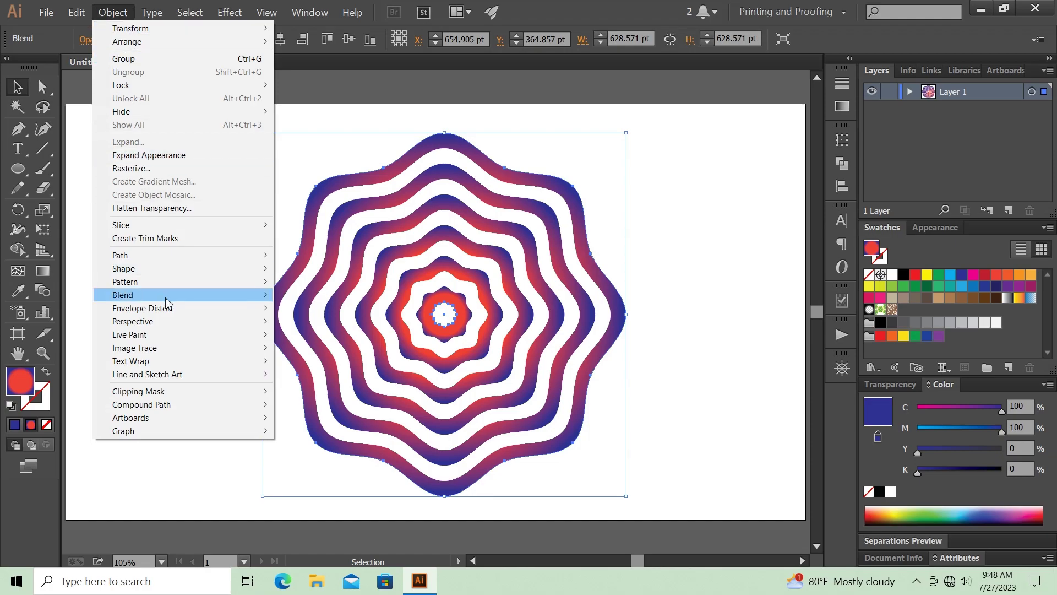
left_click(300, 325)
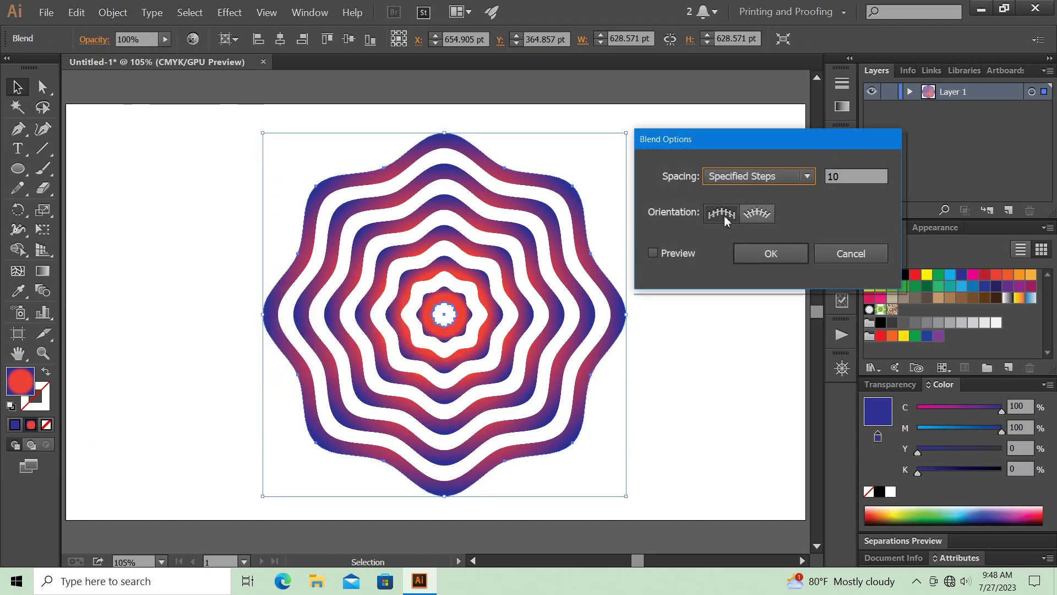
left_click(654, 253)
double_click(834, 174)
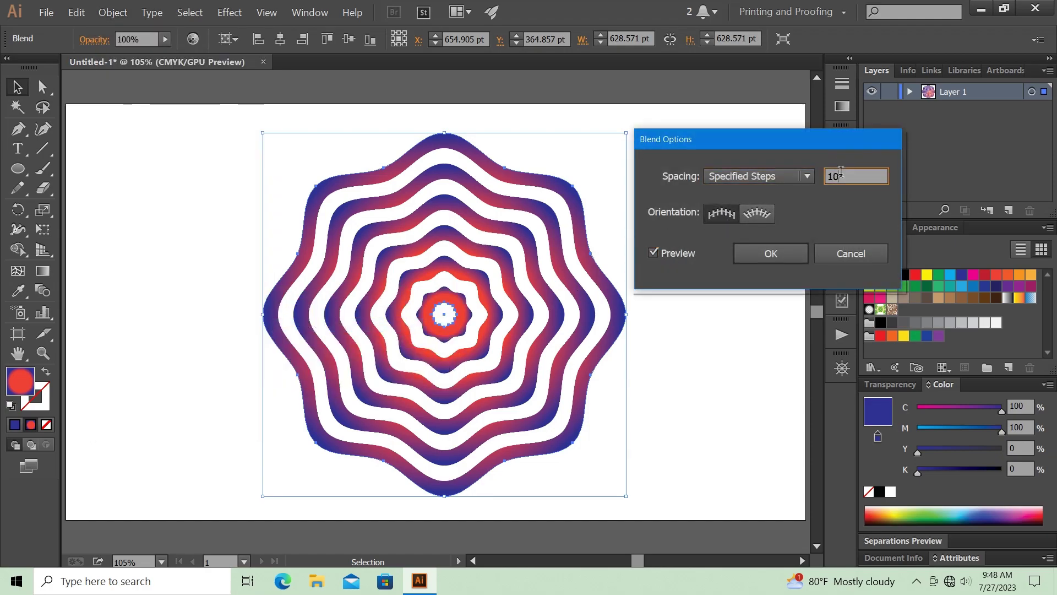
key("Up")
key("Up")
key("Up")
key("Up")
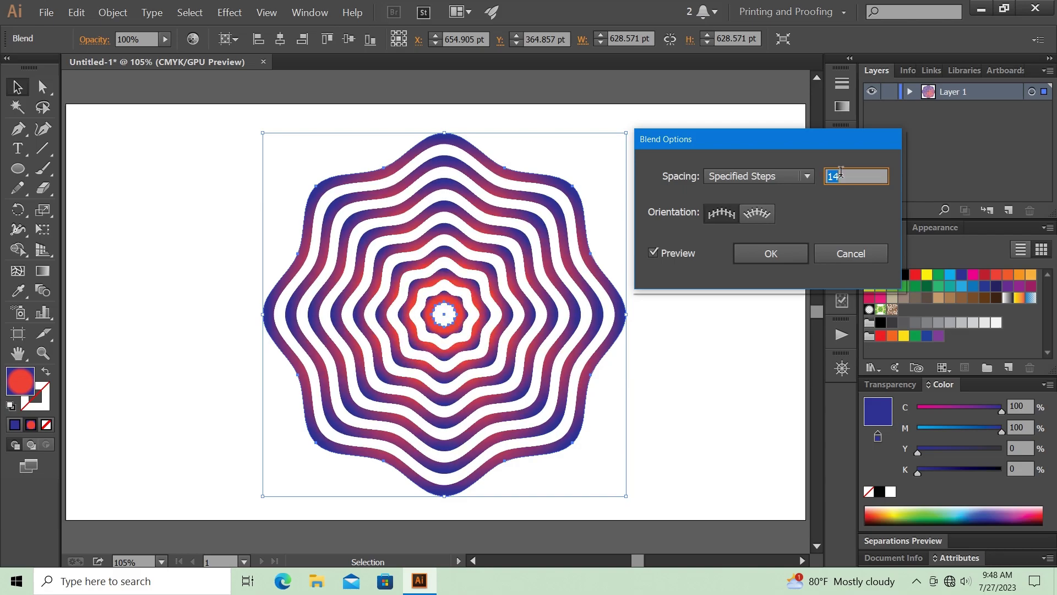
key("Up")
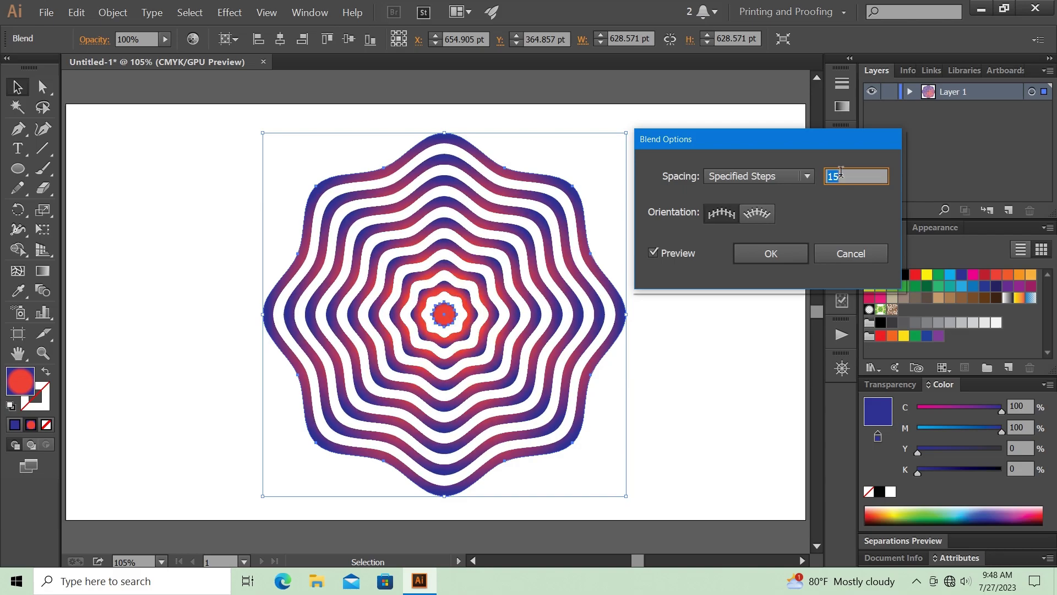
key("Down")
key("Down")
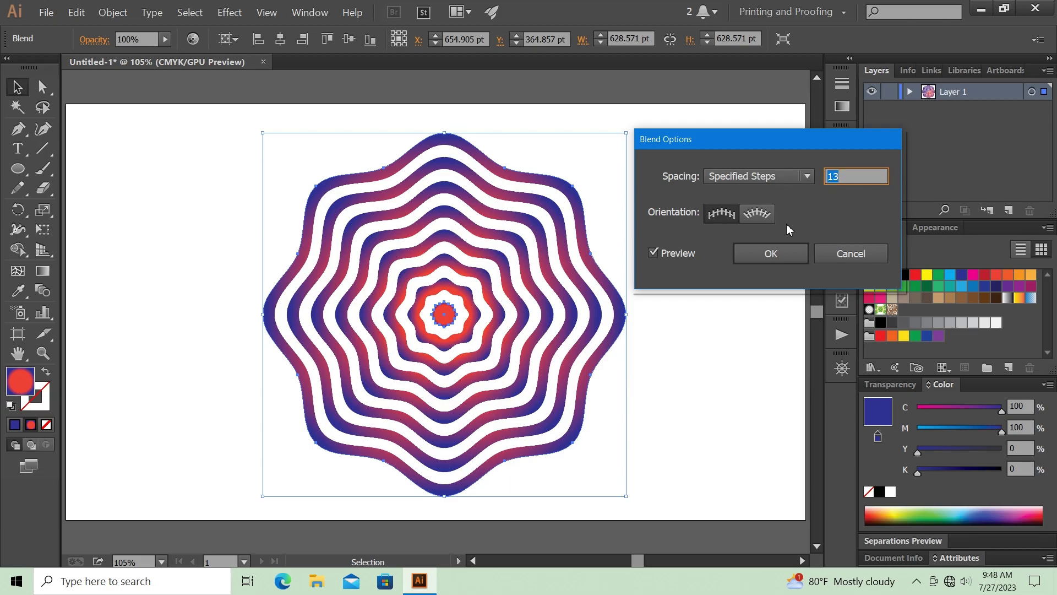
left_click(782, 251)
left_click(689, 283)
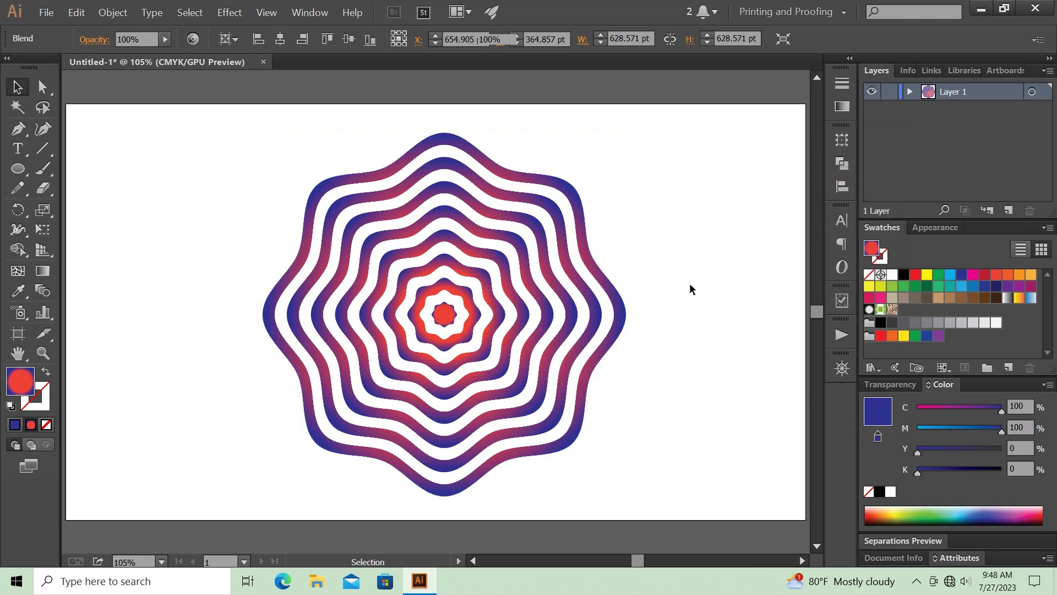
- Isolate the blend's innermost ring and apply a Transform effect with Preview on
double_click(446, 318)
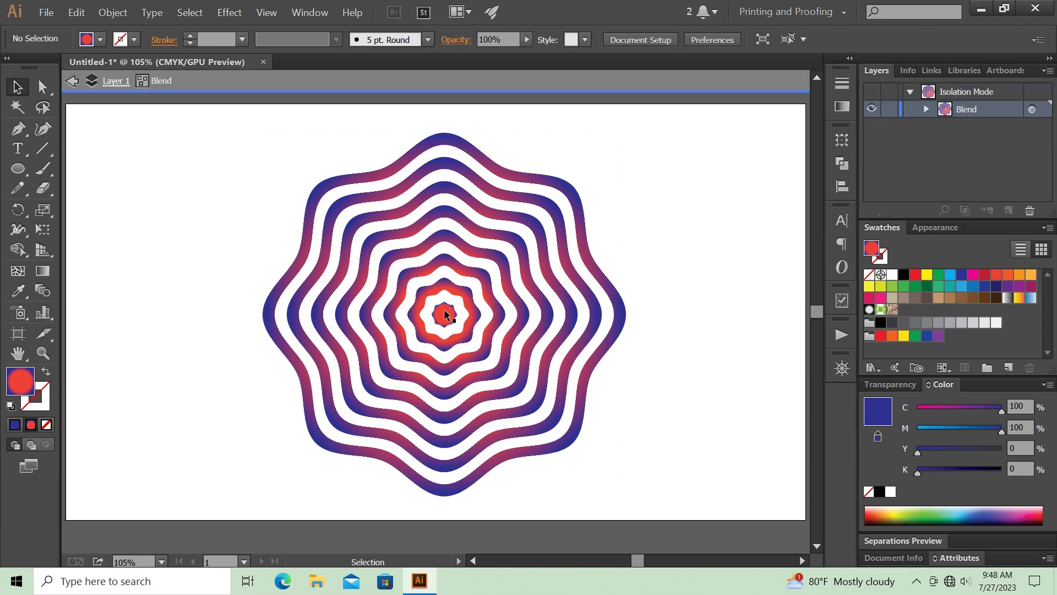
left_click(446, 315)
left_click(227, 12)
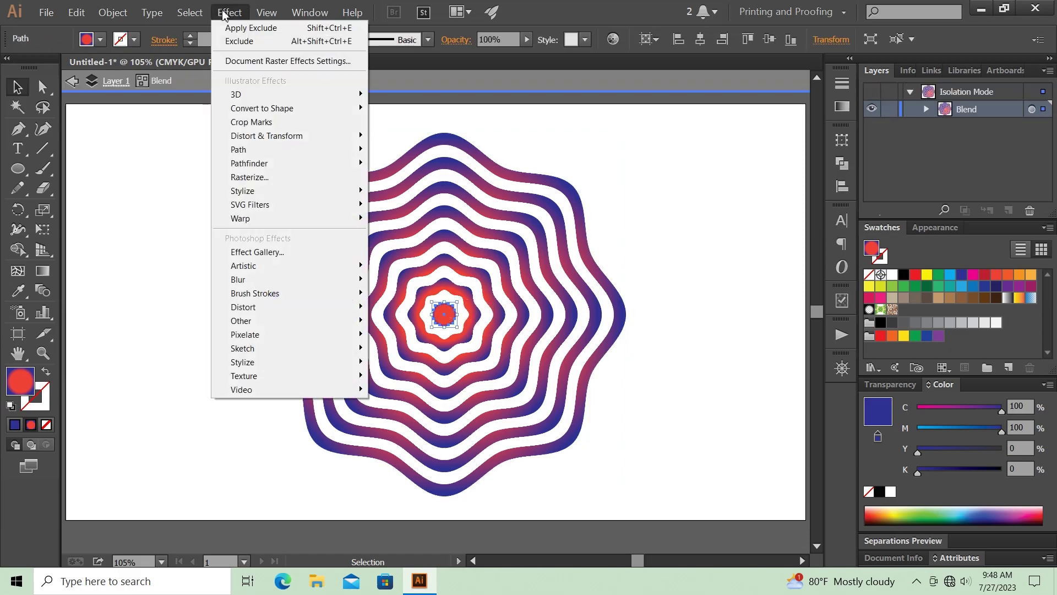
mouse_move(266, 136)
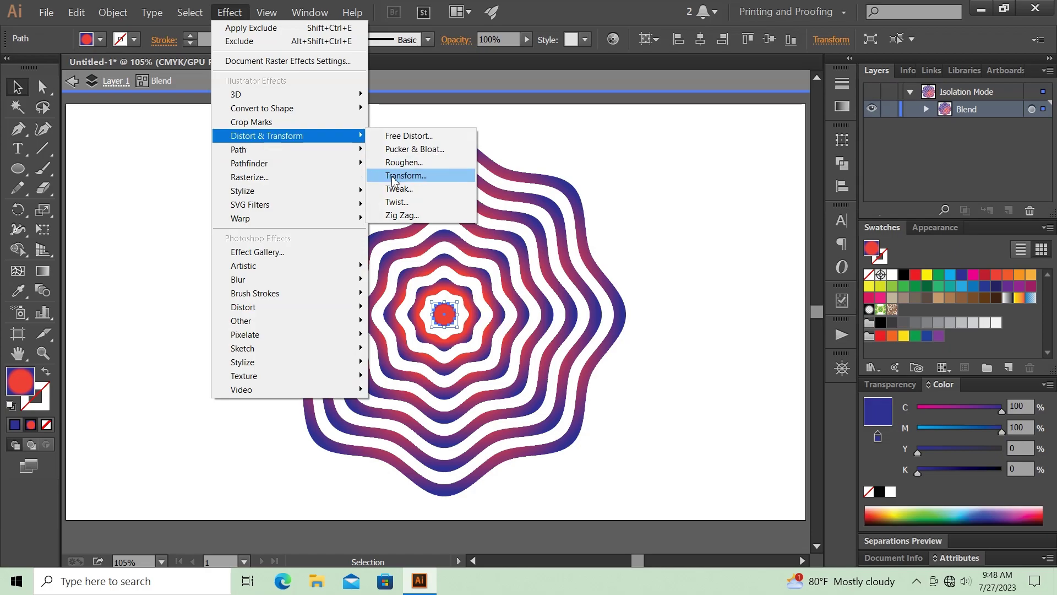
left_click(395, 177)
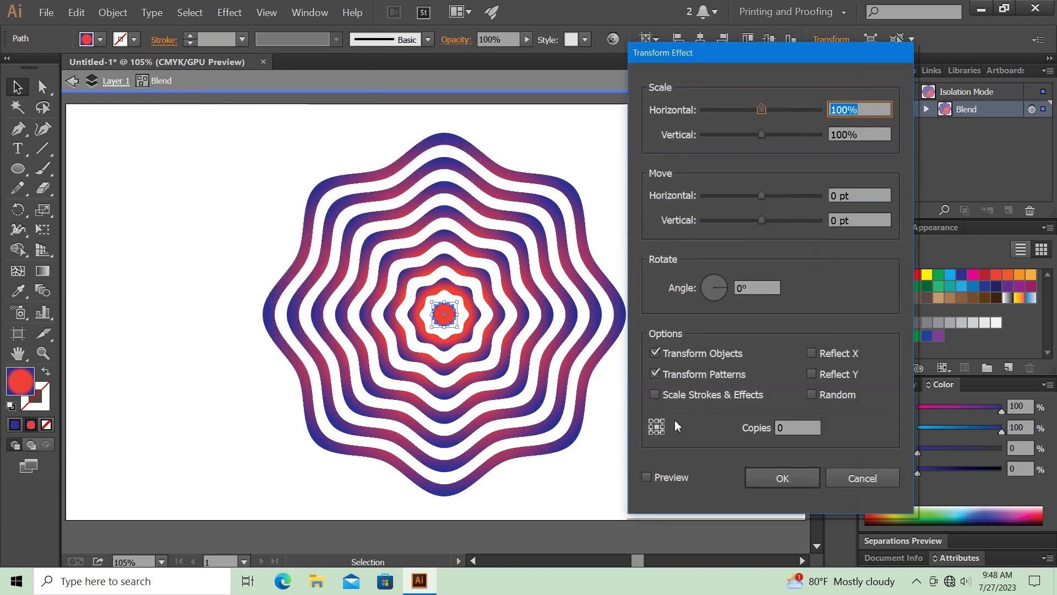
left_click(664, 481)
- Set the Transform rotation angle to 59°, confirm, and exit isolation mode
left_click(754, 292)
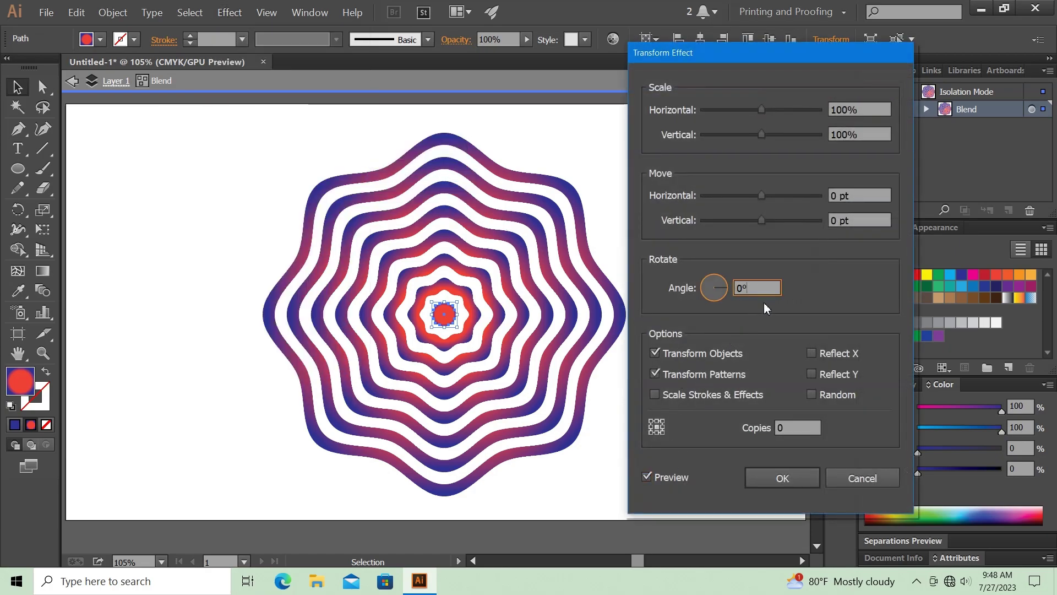
type("9")
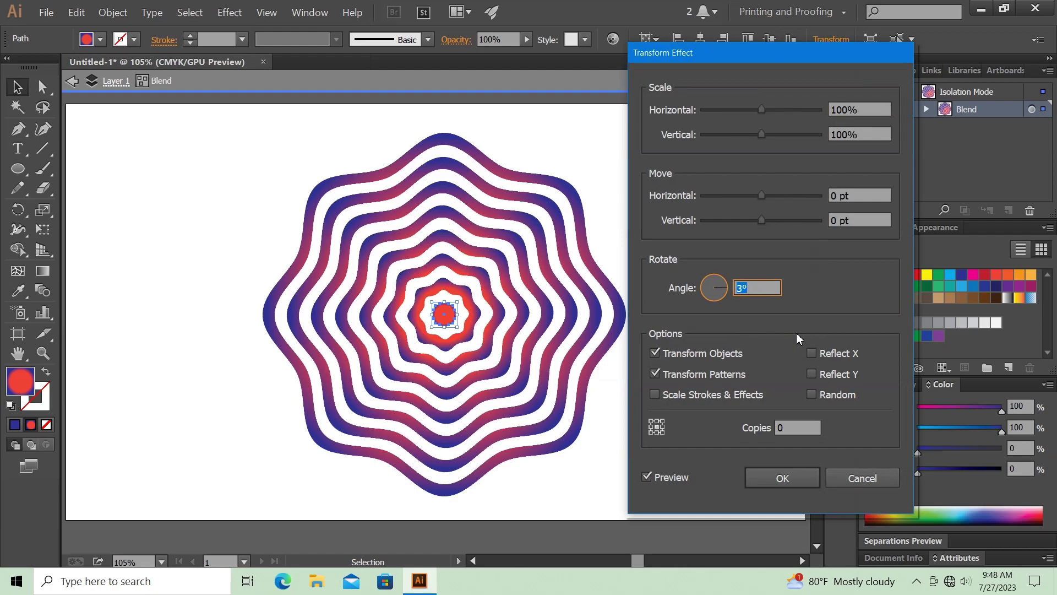
key("Up")
key("Up")
key("Up")
key("Up")
key("Up")
key("Up")
key("Up")
key("Up")
key("Up")
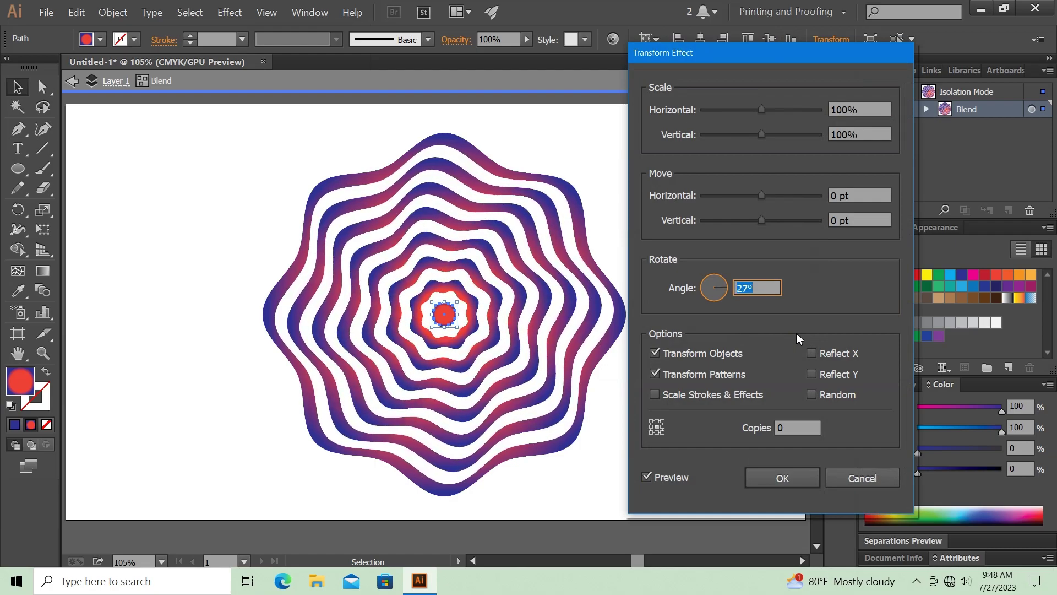
key("Up")
key("Up")
key("Up")
key("Up")
key("Up")
key("Up")
key("Up")
key("Up")
key("Up")
key("Up")
key("Up")
key("Up")
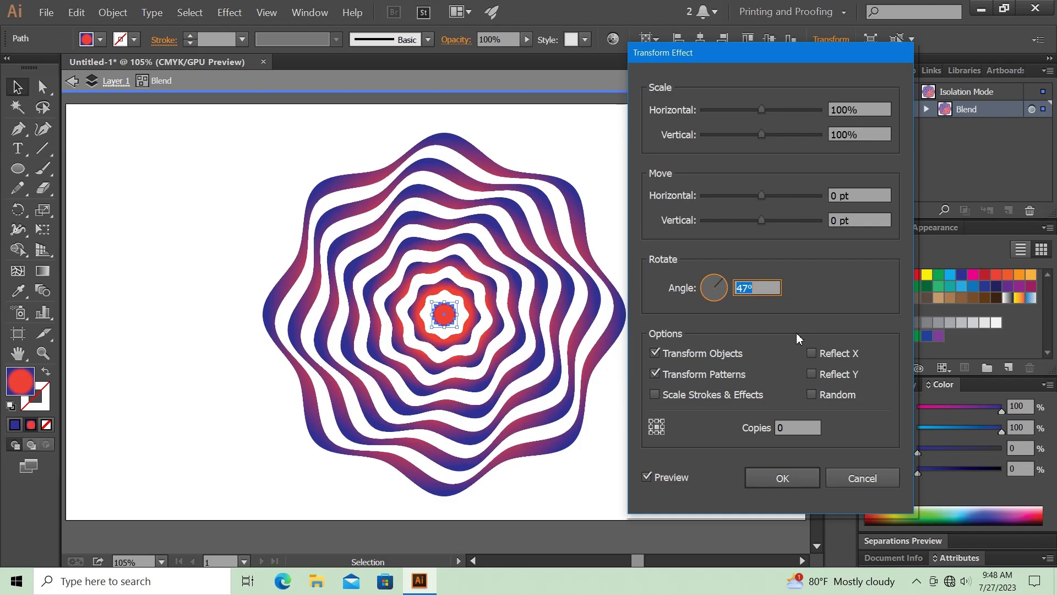
key("Up")
key("Up")
key("Up")
key("Up")
key("Up")
key("Up")
key("Up")
key("Up")
key("Up")
key("Up")
key("Up")
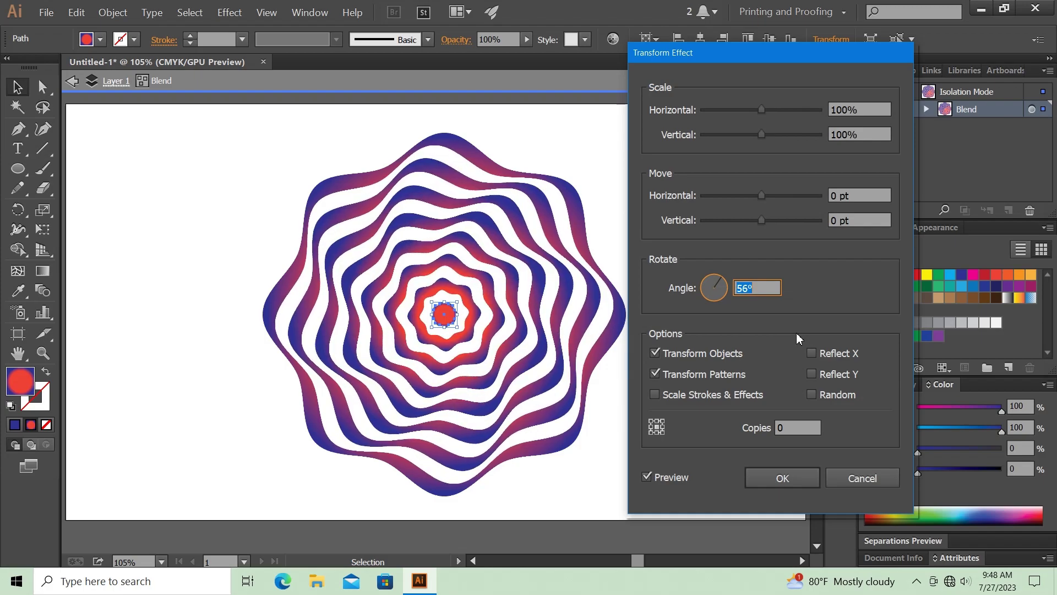
key("Up")
key("Up")
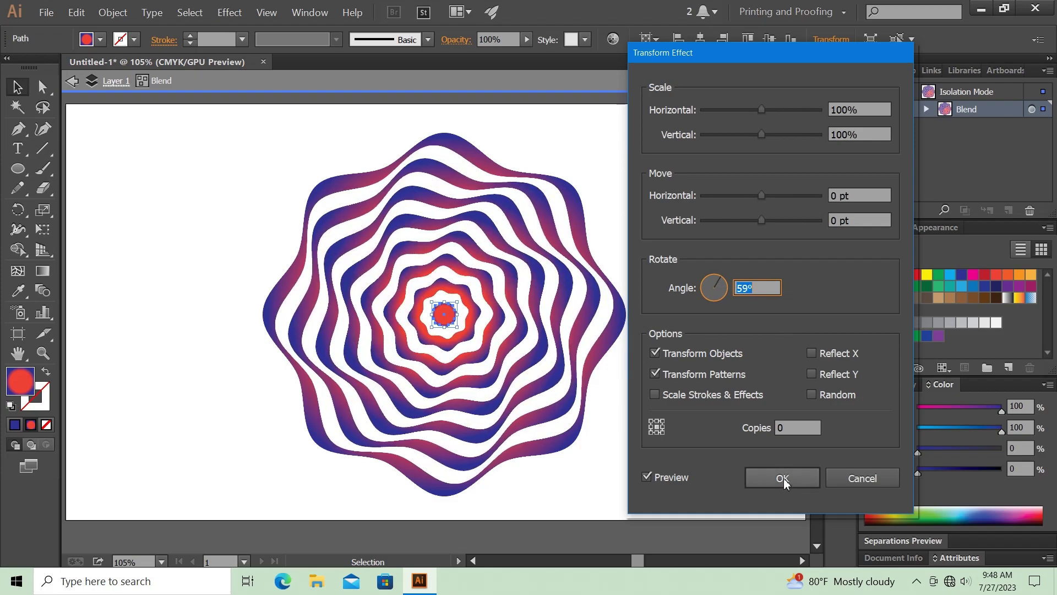
left_click(784, 478)
double_click(688, 359)
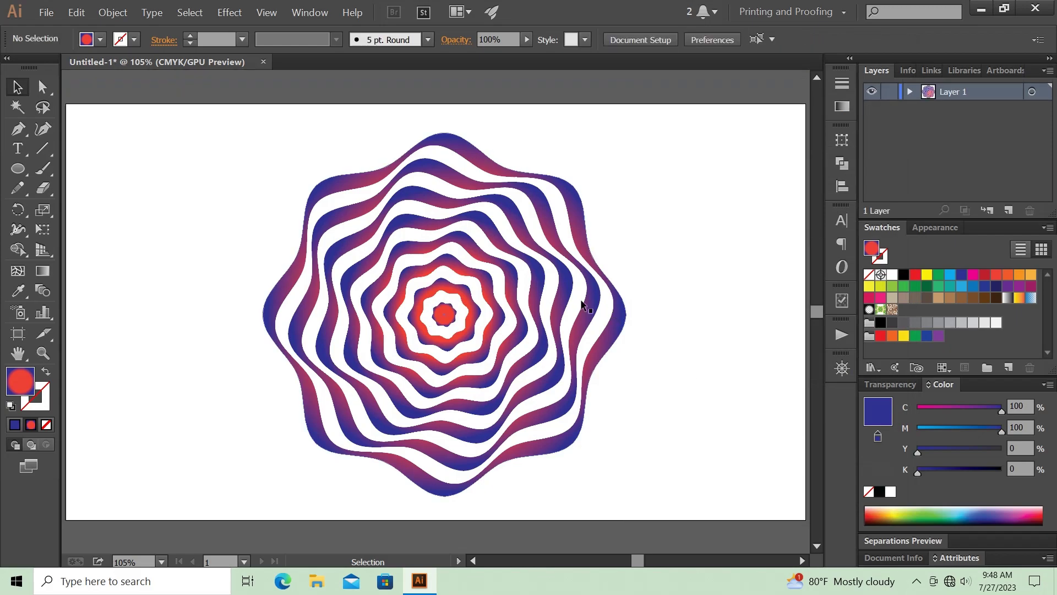
- Move the rings' red gradient stop to about 83% location
left_click(536, 298)
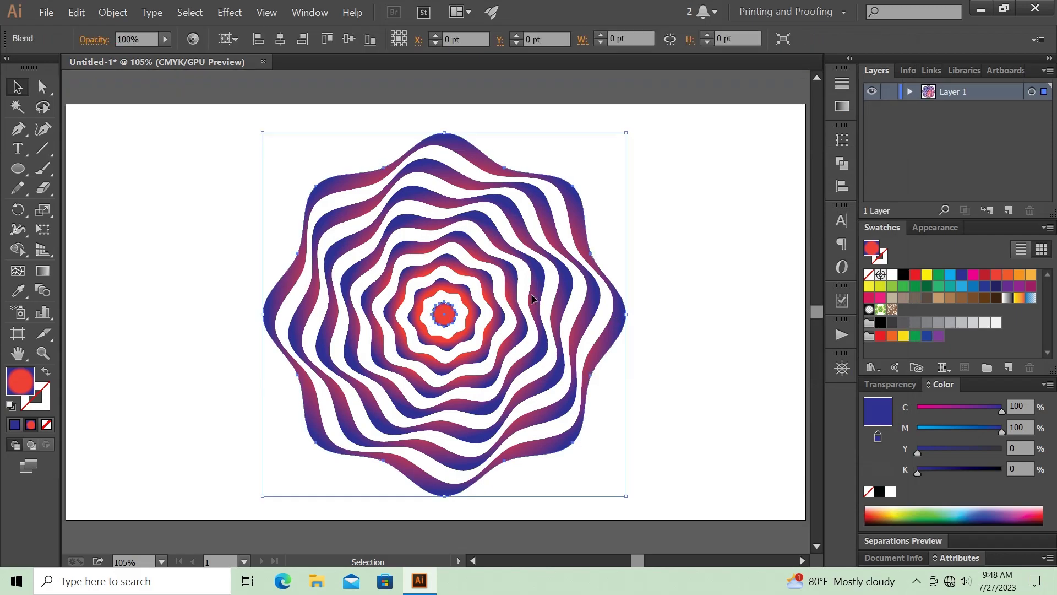
left_click(841, 107)
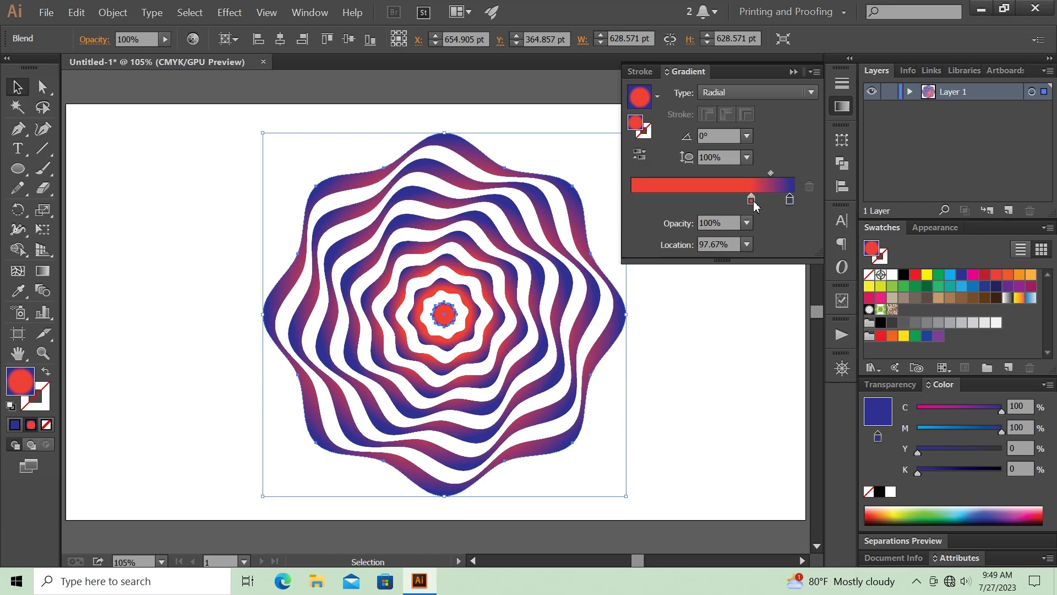
left_click_drag(753, 200, 771, 200)
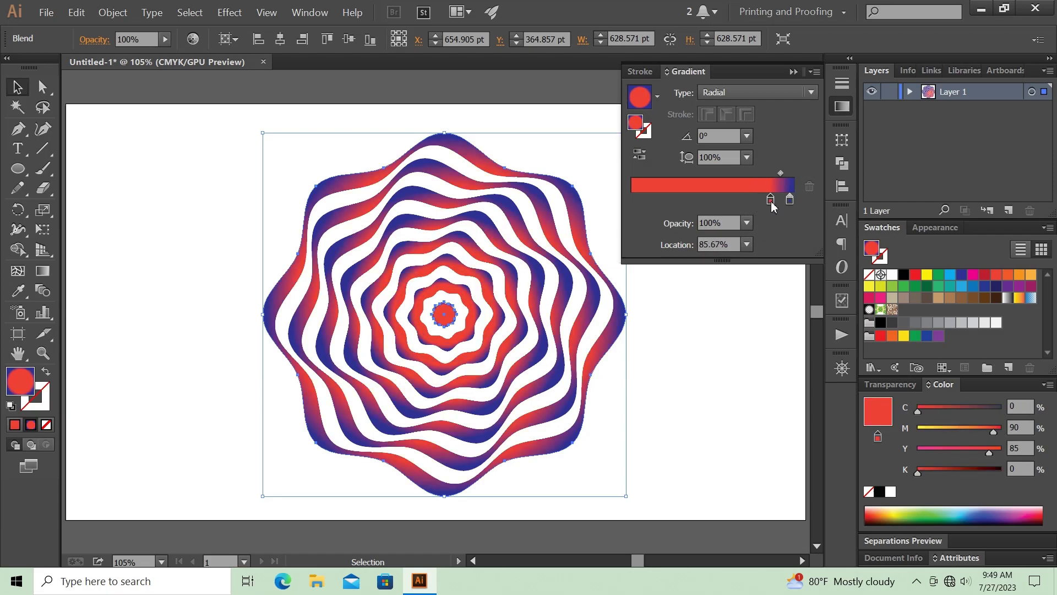
left_click(767, 295)
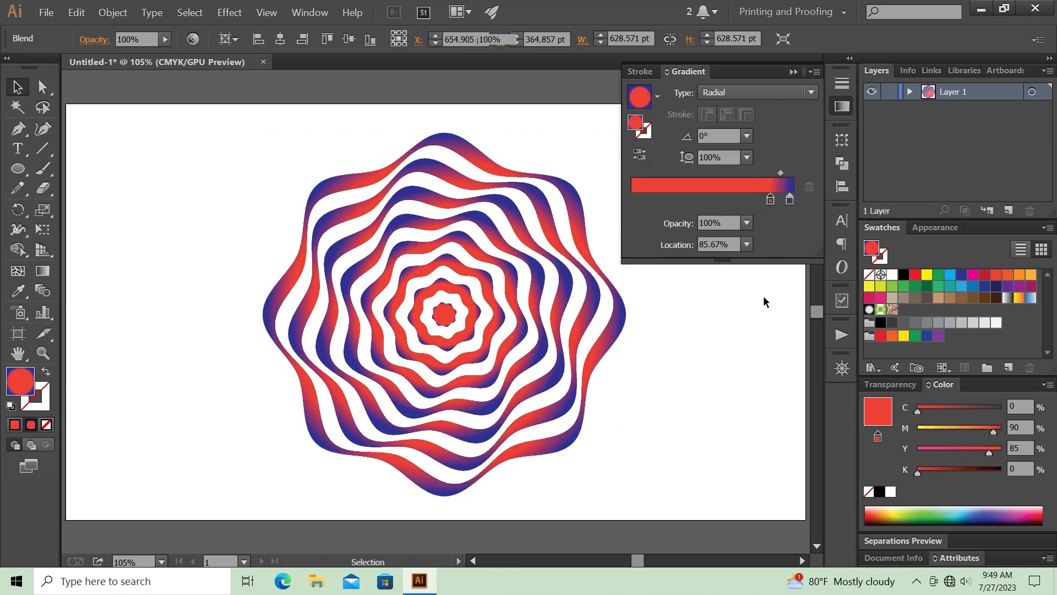
left_click(597, 313)
left_click_drag(771, 200, 766, 200)
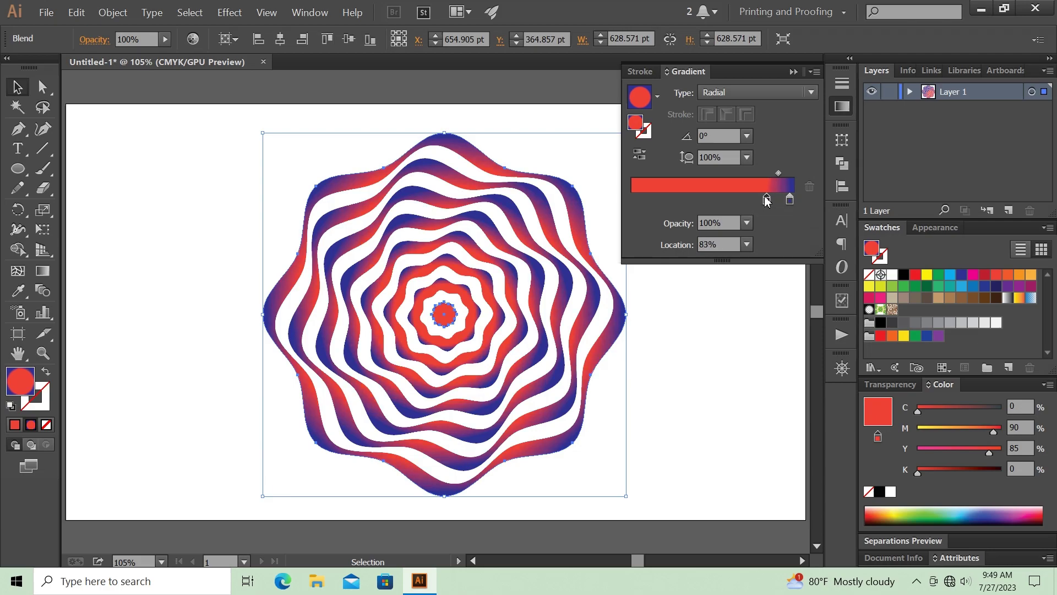
left_click(770, 337)
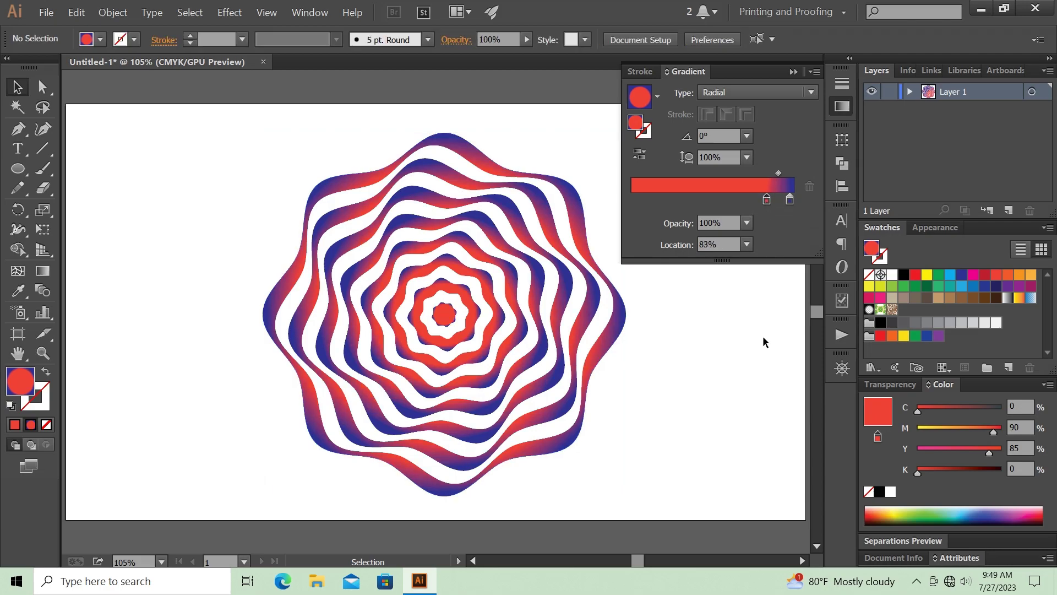
- Add a gradient stop at 49.5% and color it dark blue
left_click(713, 200)
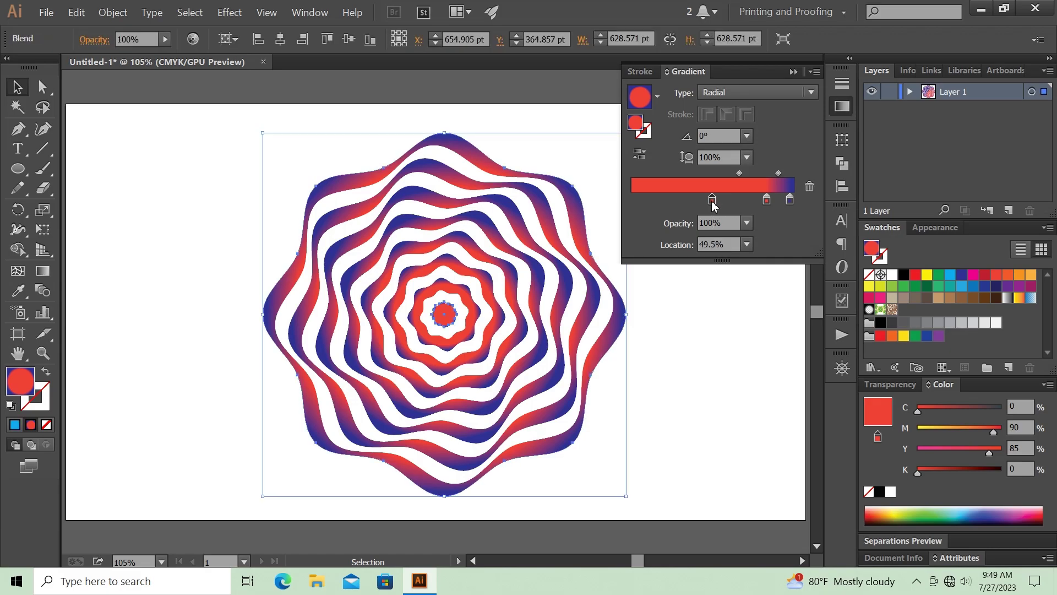
double_click(713, 201)
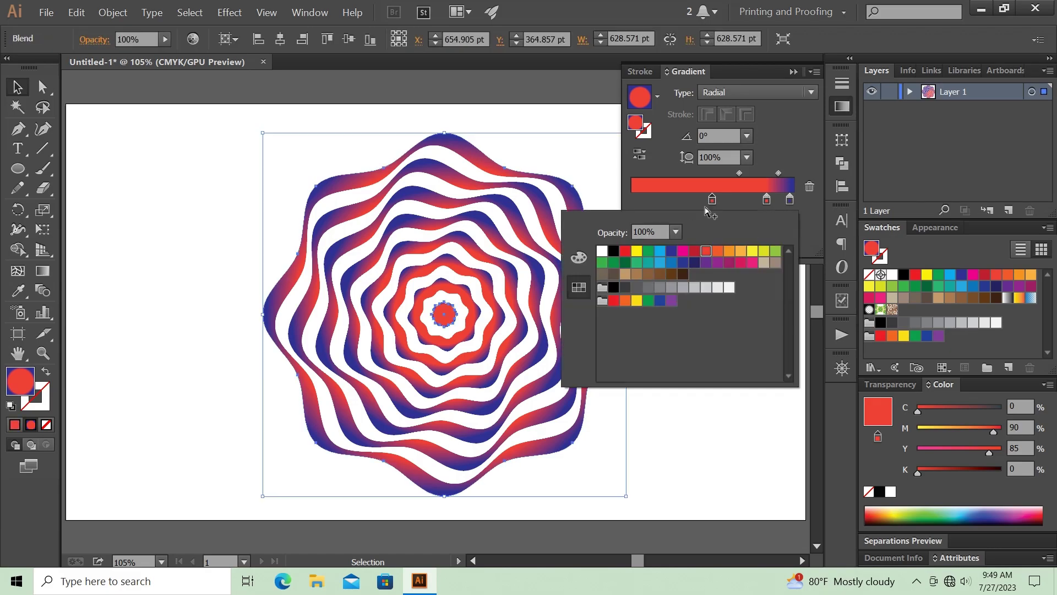
left_click(661, 252)
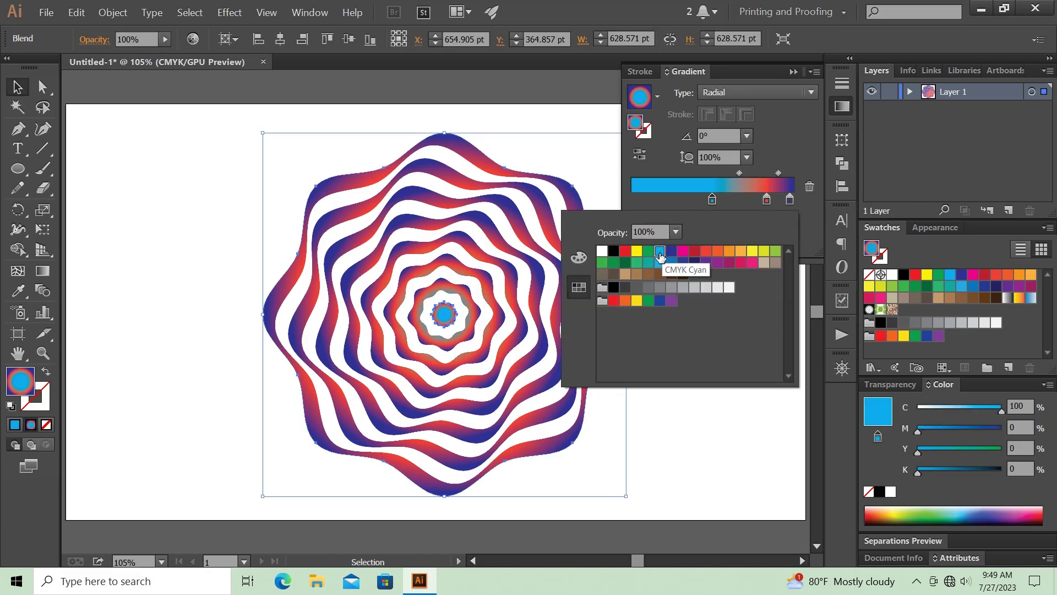
left_click(671, 252)
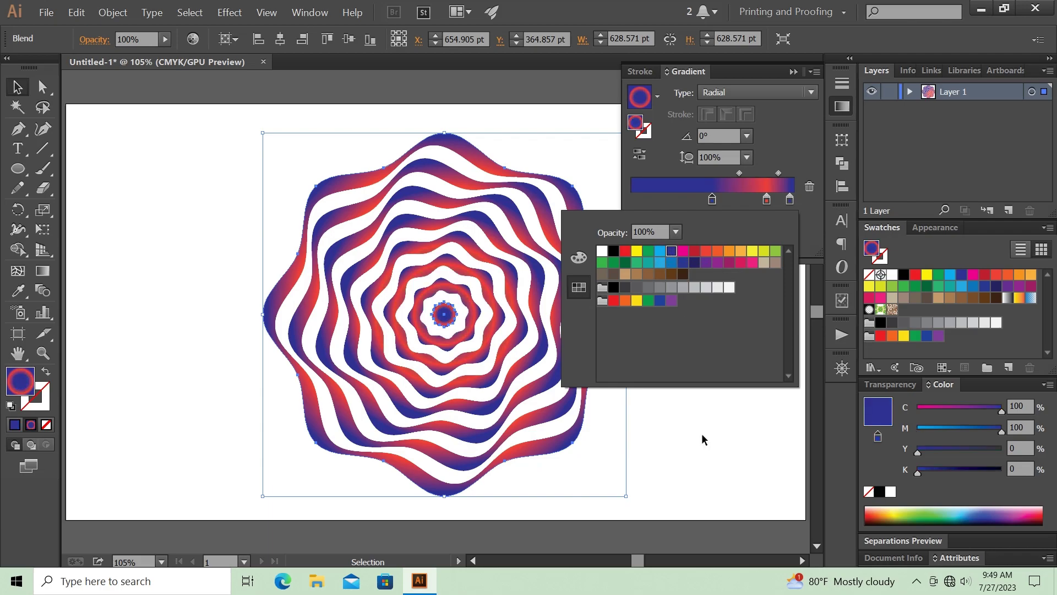
left_click(688, 408)
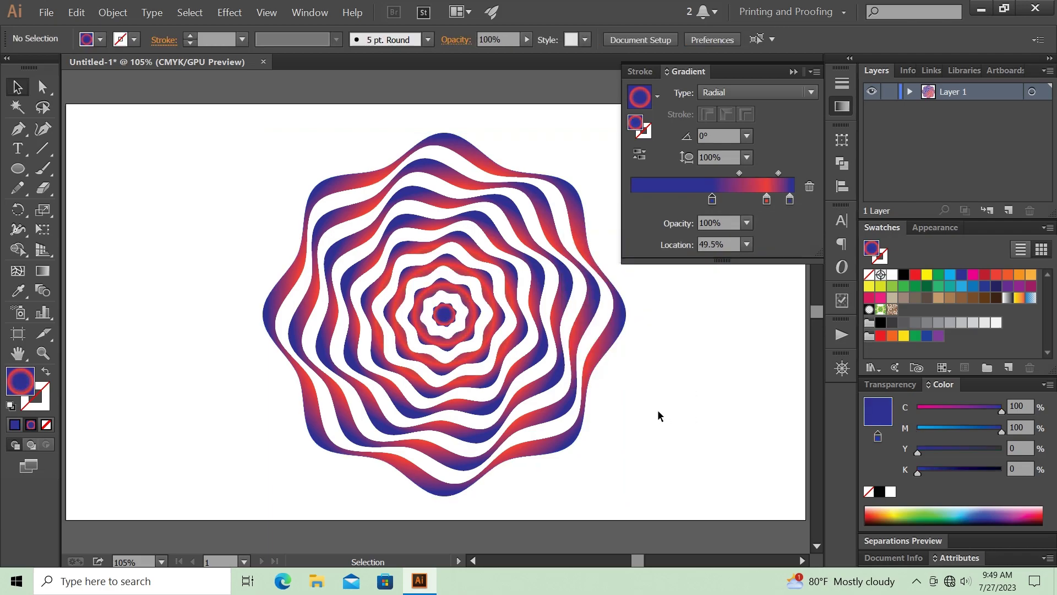
left_click(795, 72)
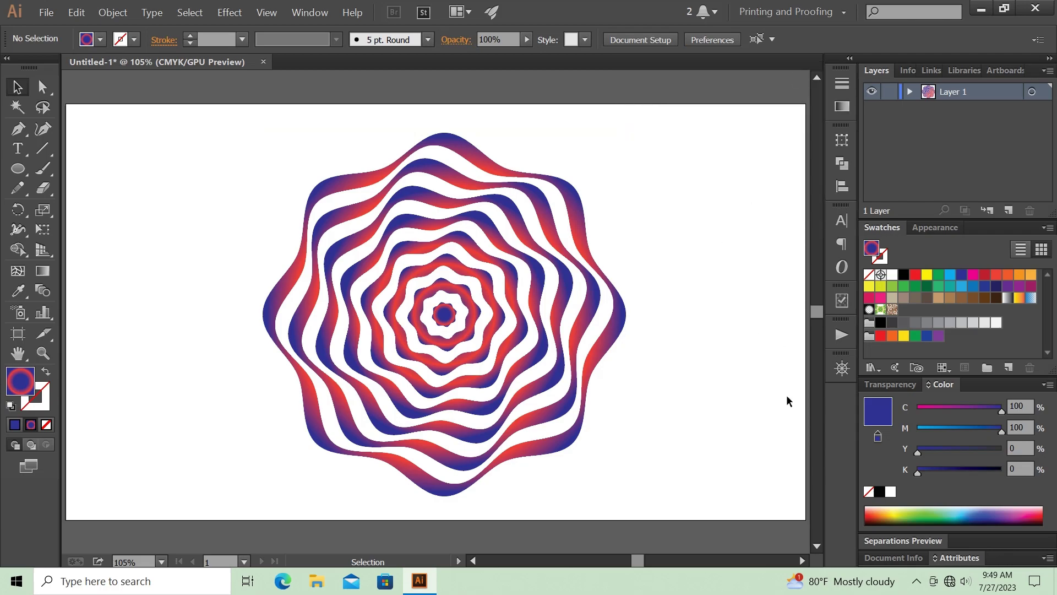
- Align the twisted ring blend to the artboard's horizontal and vertical centres, then deselect
left_click(313, 209)
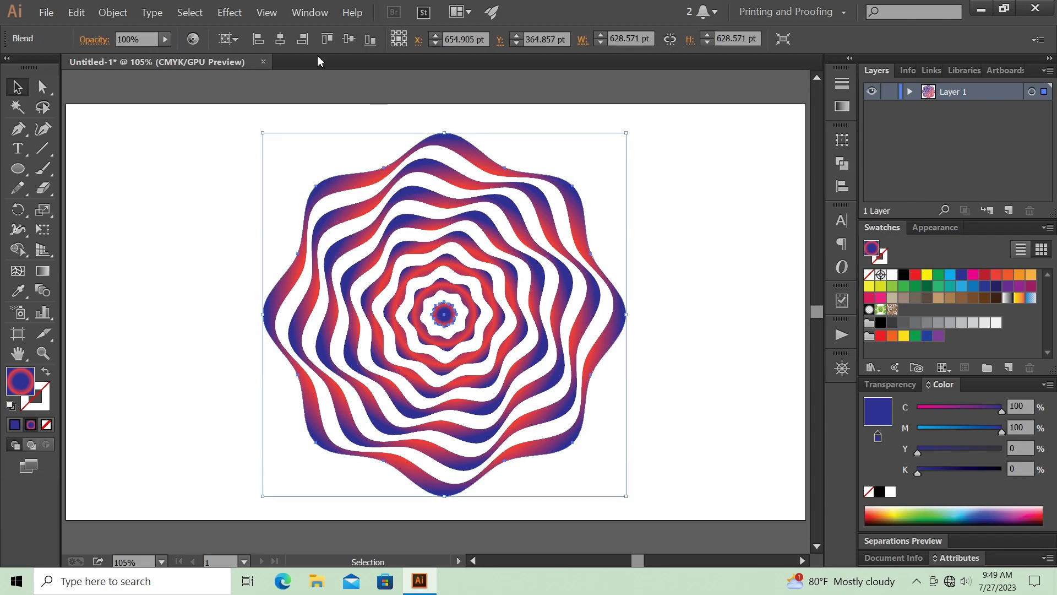
left_click(281, 44)
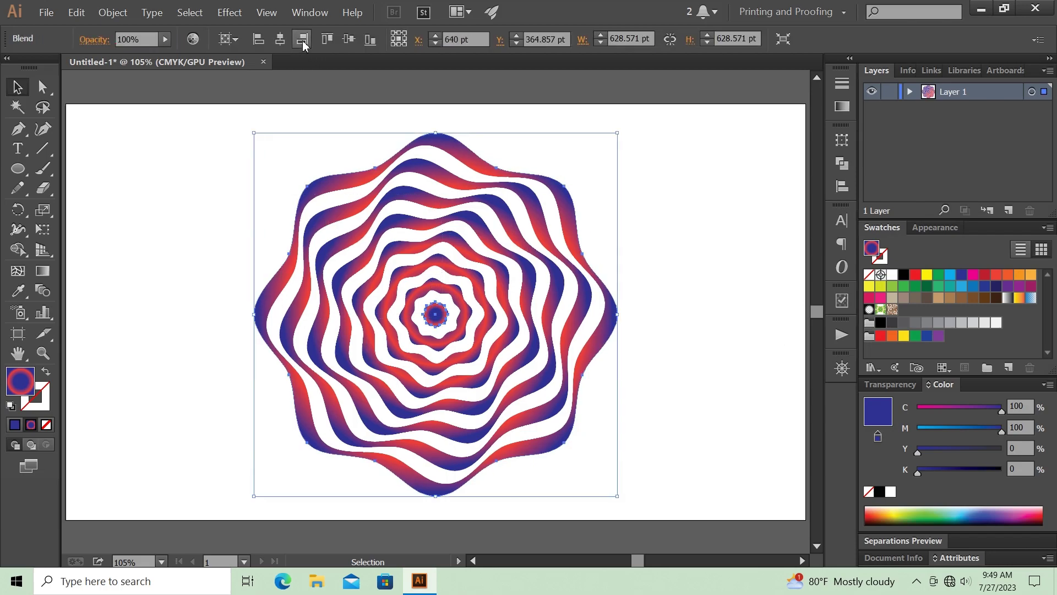
left_click(349, 39)
left_click(670, 324)
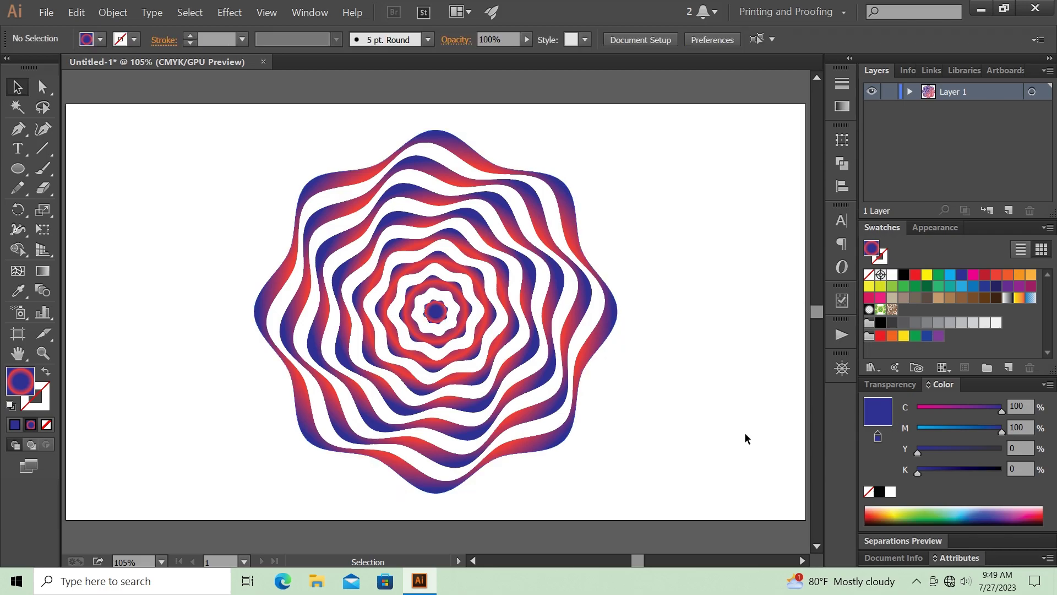